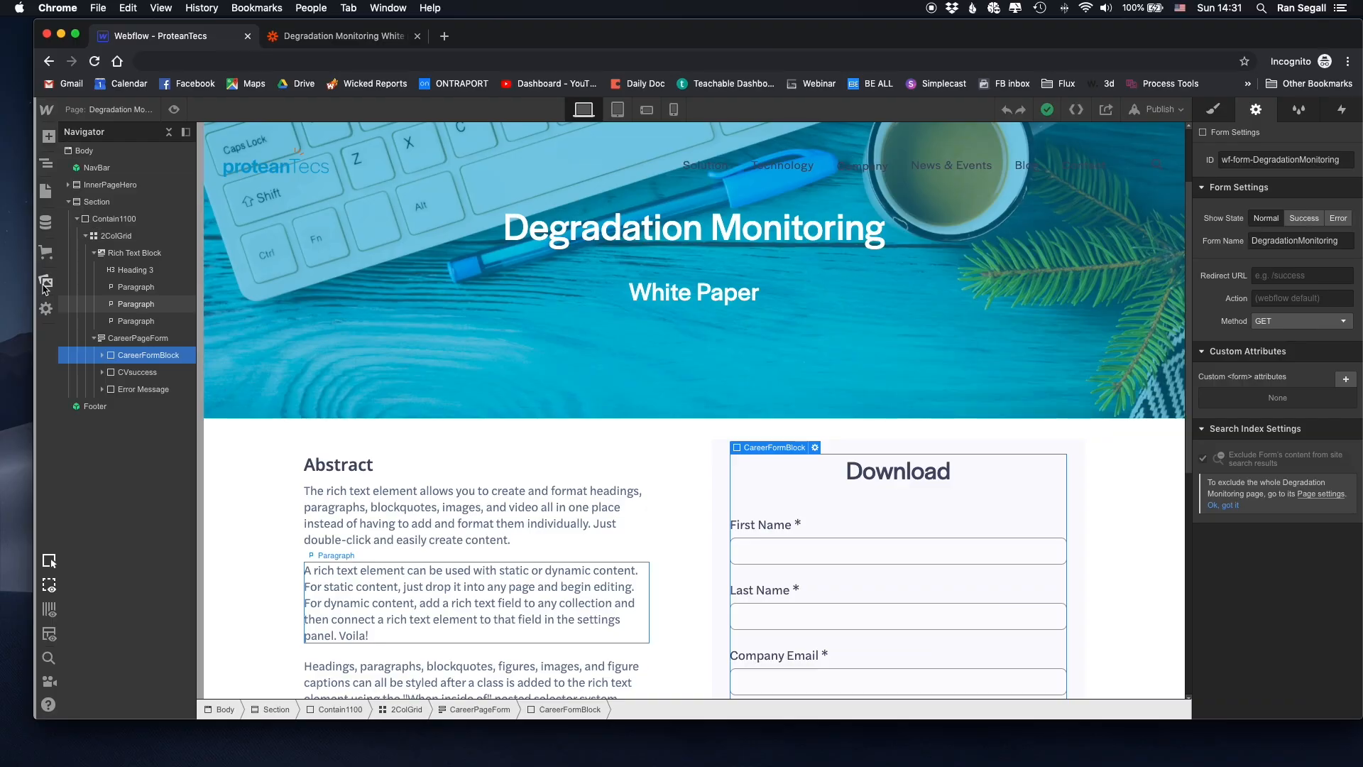
- Show the site's uploaded assets and open Asset Details for the white paper PDF
left_click(46, 280)
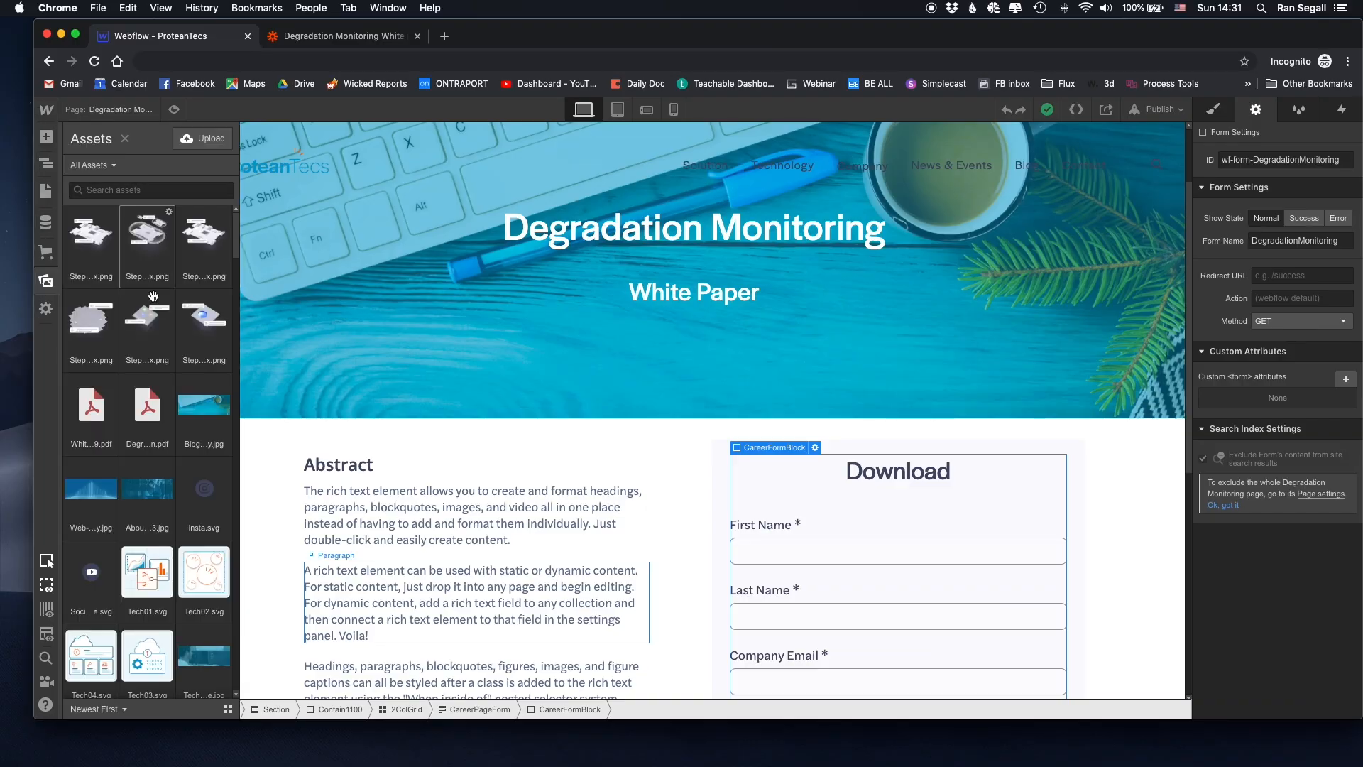
left_click(113, 380)
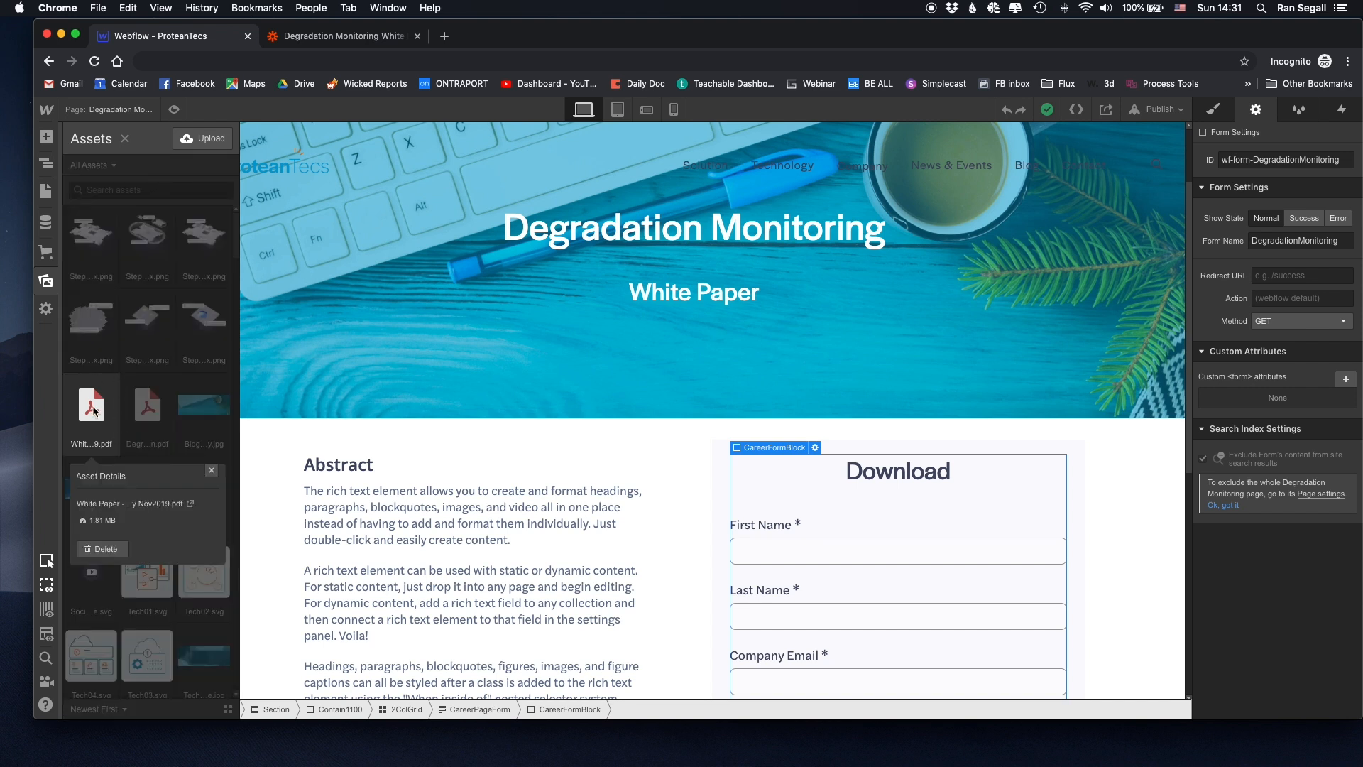
- Open the white paper PDF in a new tab and inspect its Webflow uploads address
left_click(190, 504)
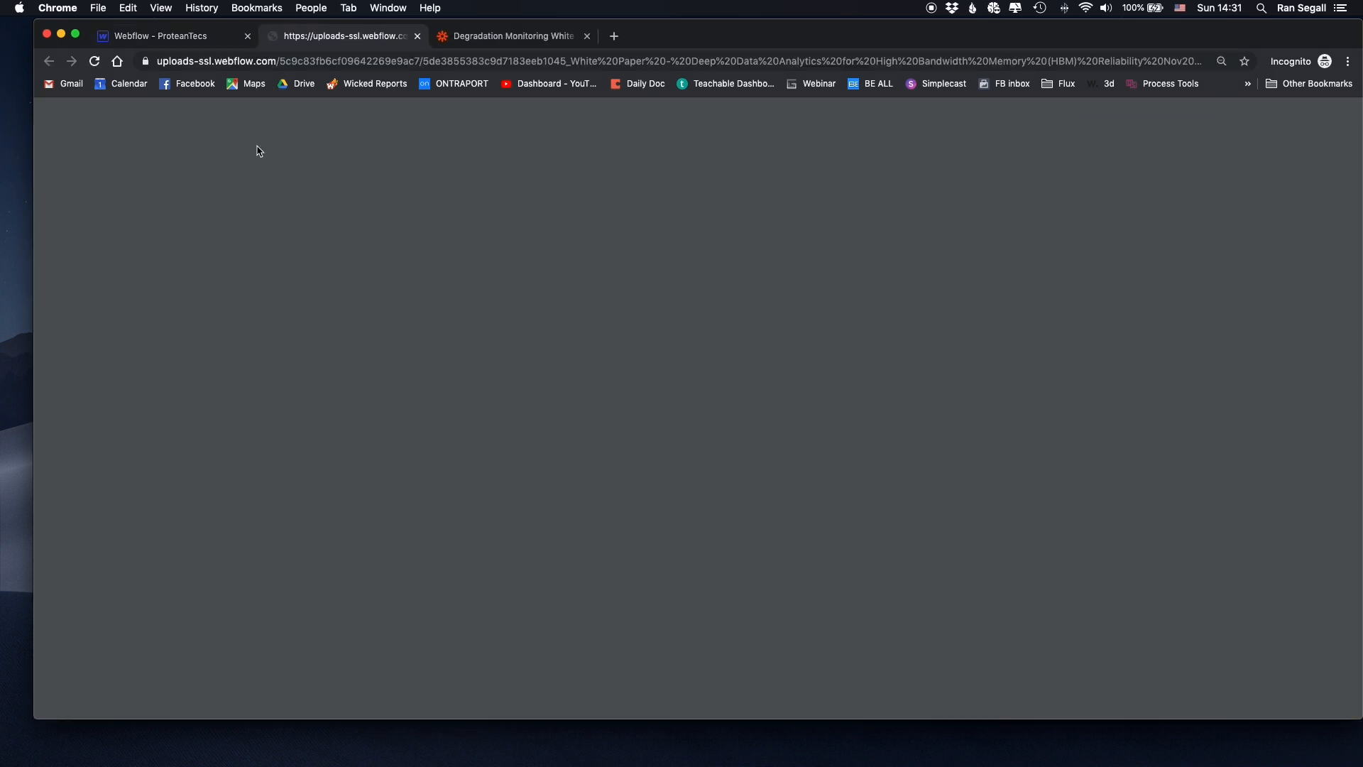
left_click(169, 64)
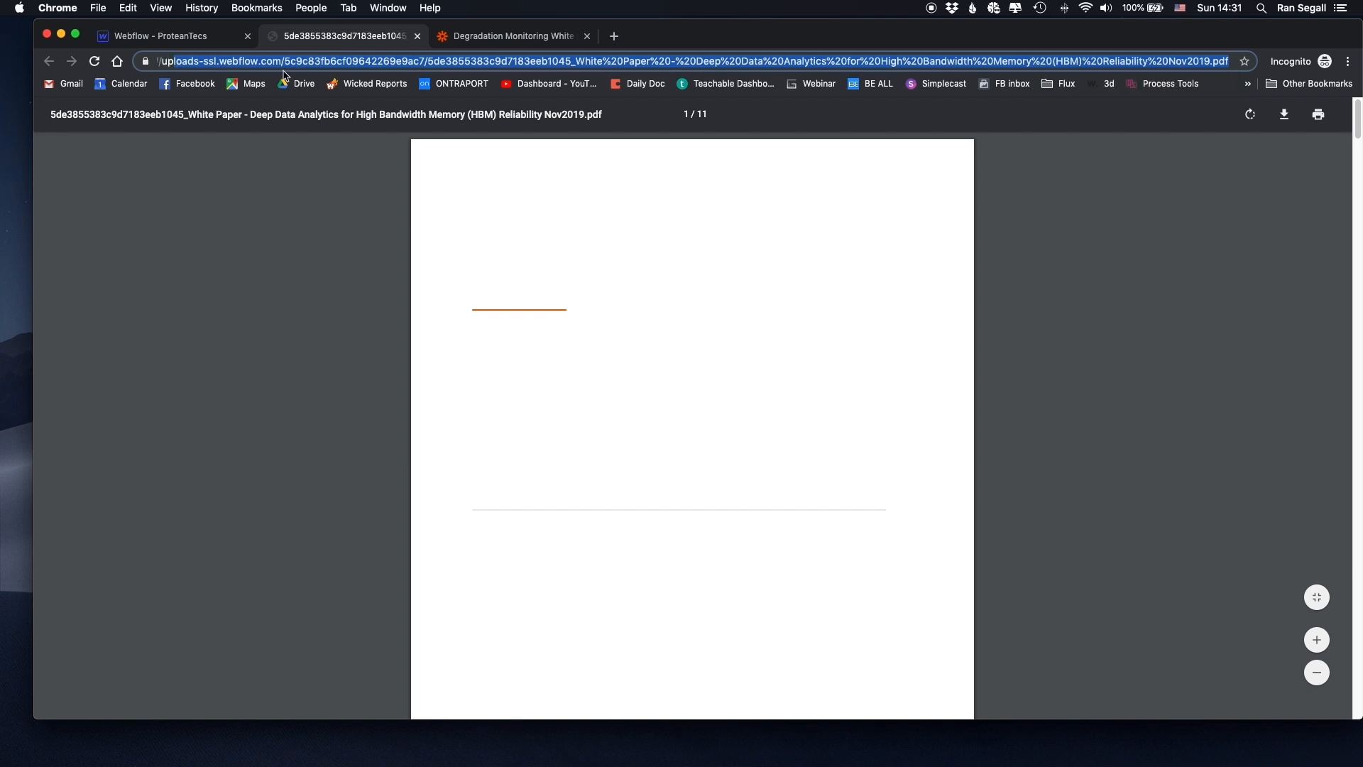
left_click(172, 65)
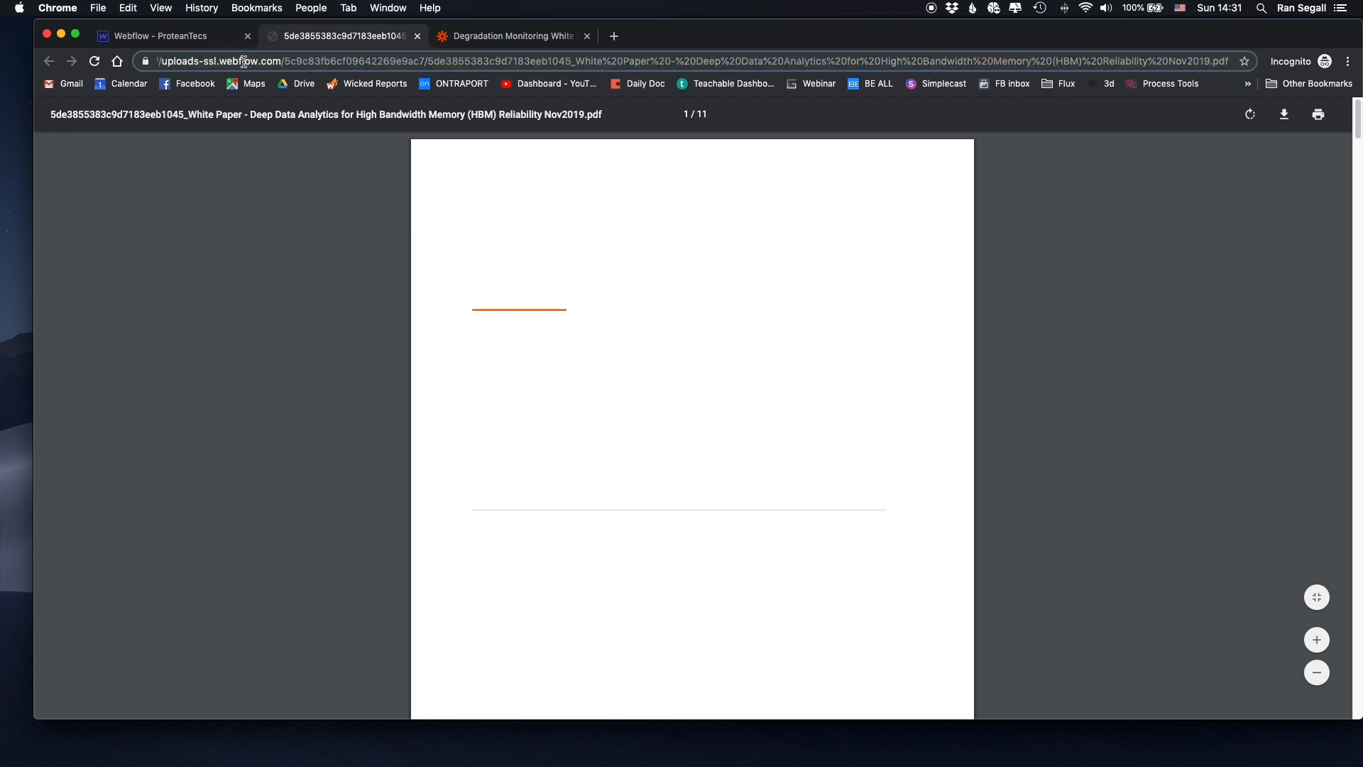
left_click_drag(219, 61, 437, 62)
left_click(437, 62)
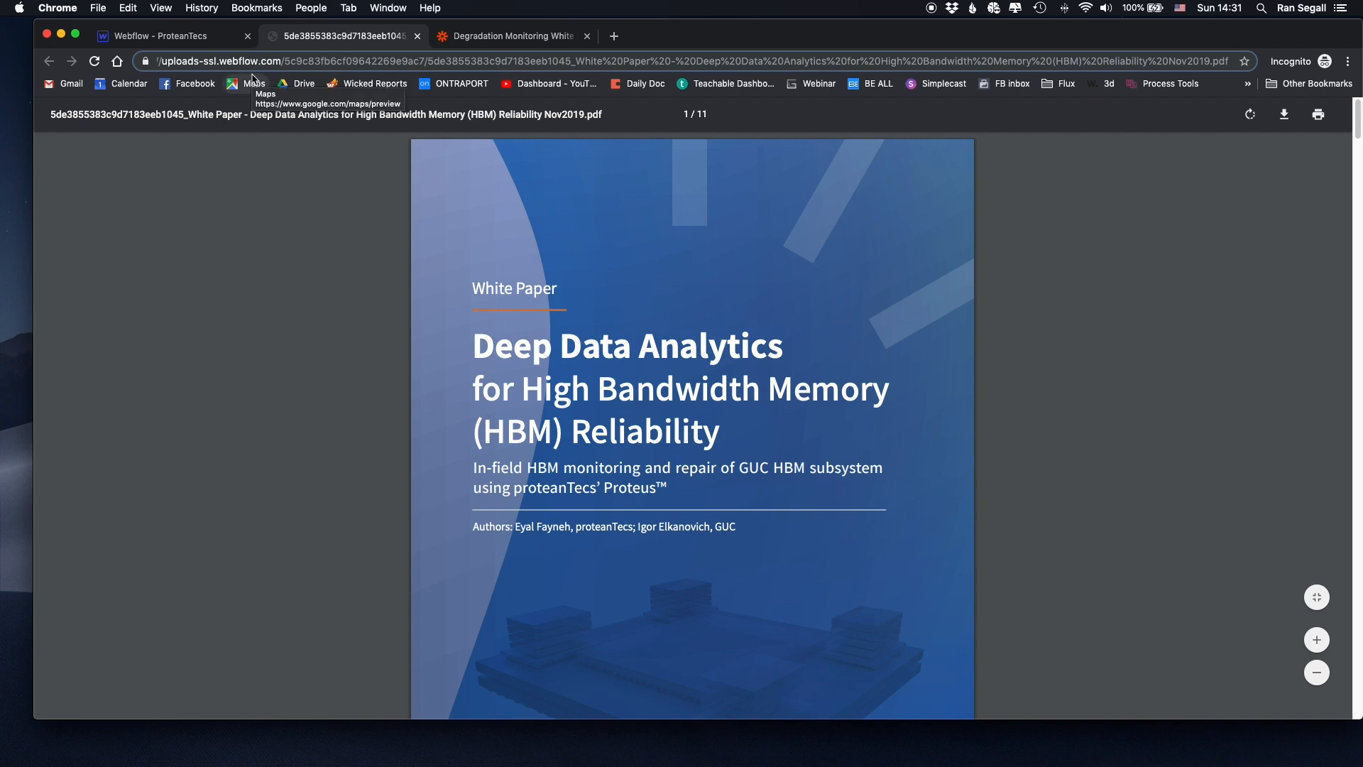
left_click(530, 39)
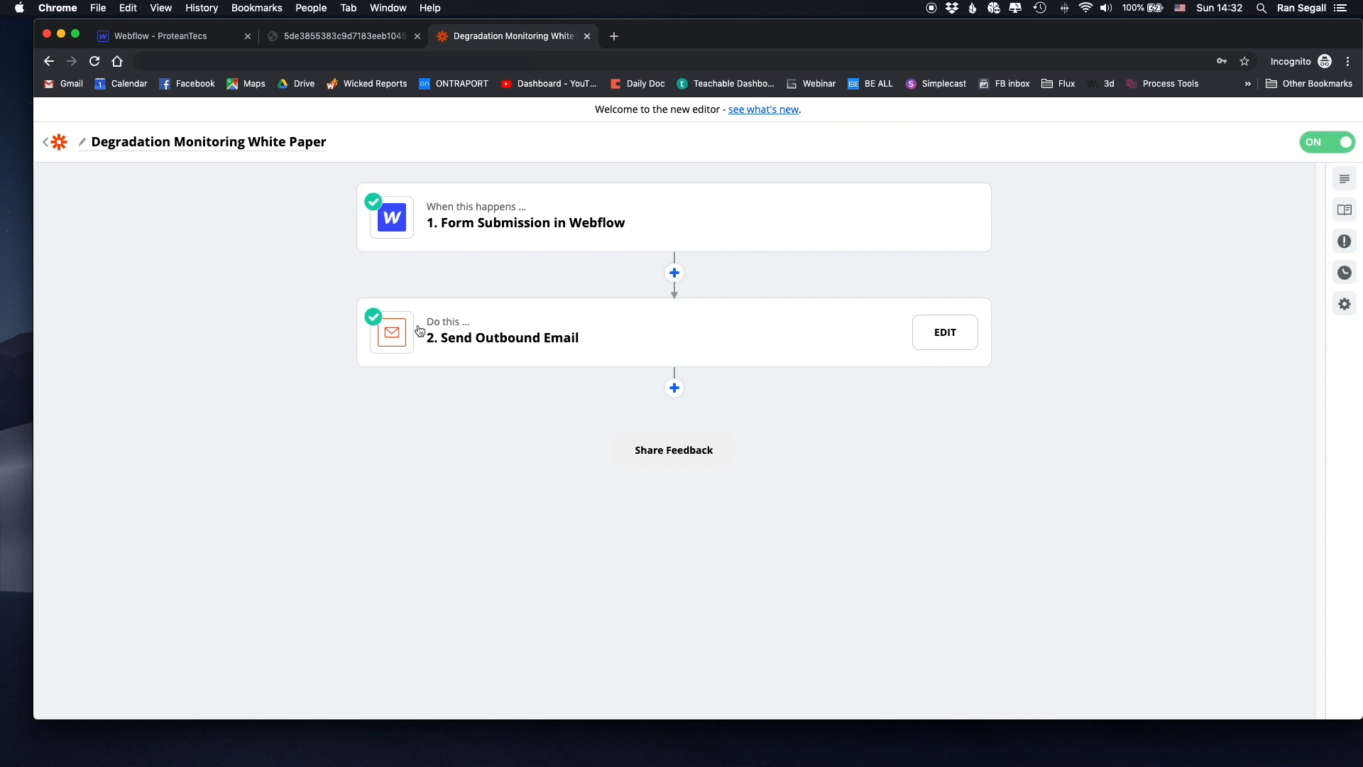
- Open the Webflow form-submission trigger and review its app, event and connected account
left_click(542, 219)
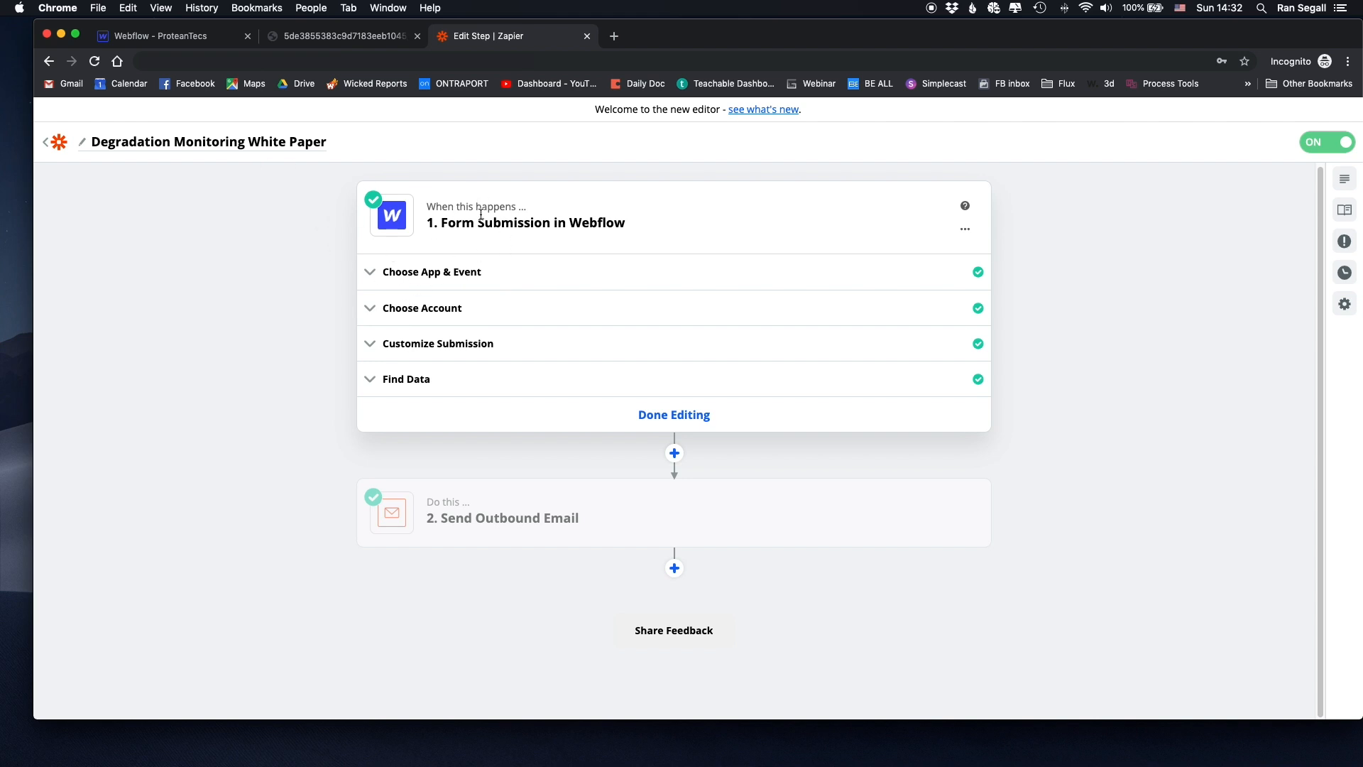
left_click(417, 278)
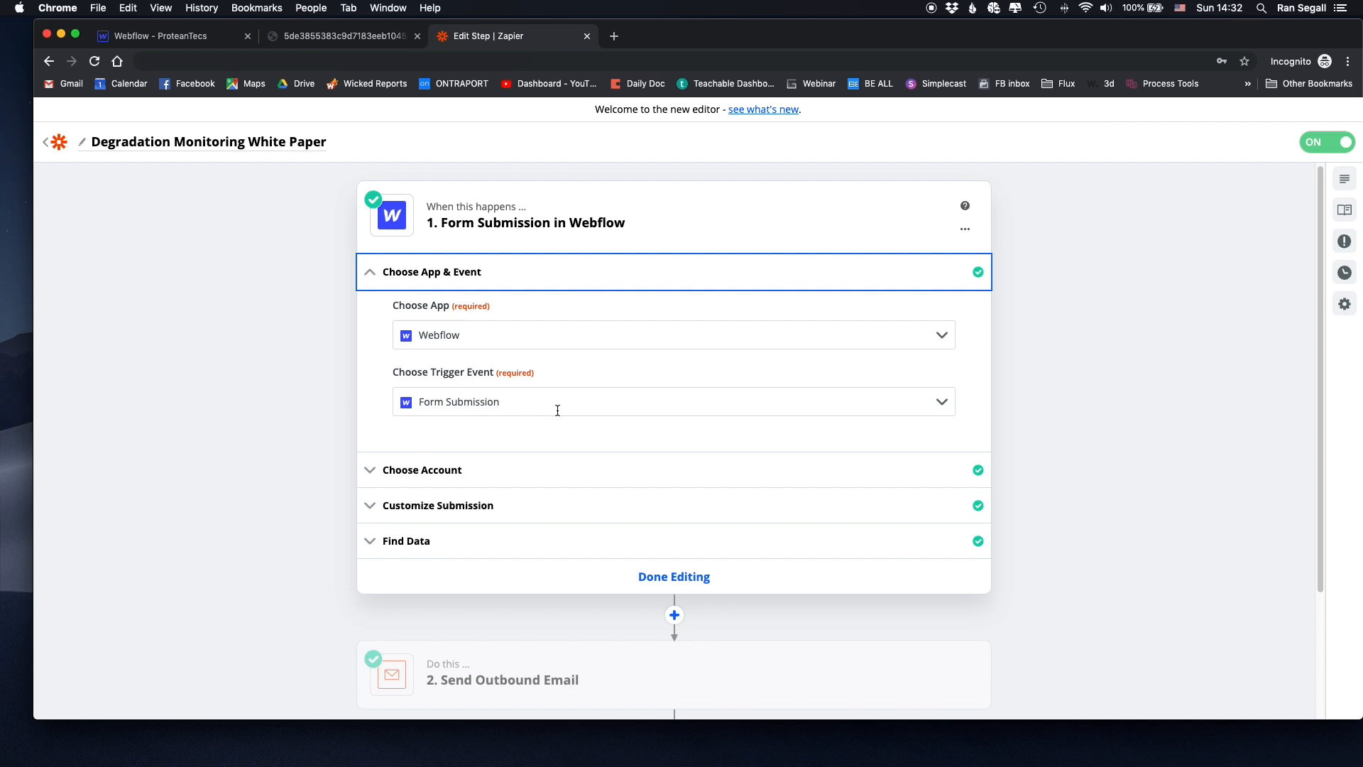
scroll(426, 426, "down", 3)
left_click(435, 326)
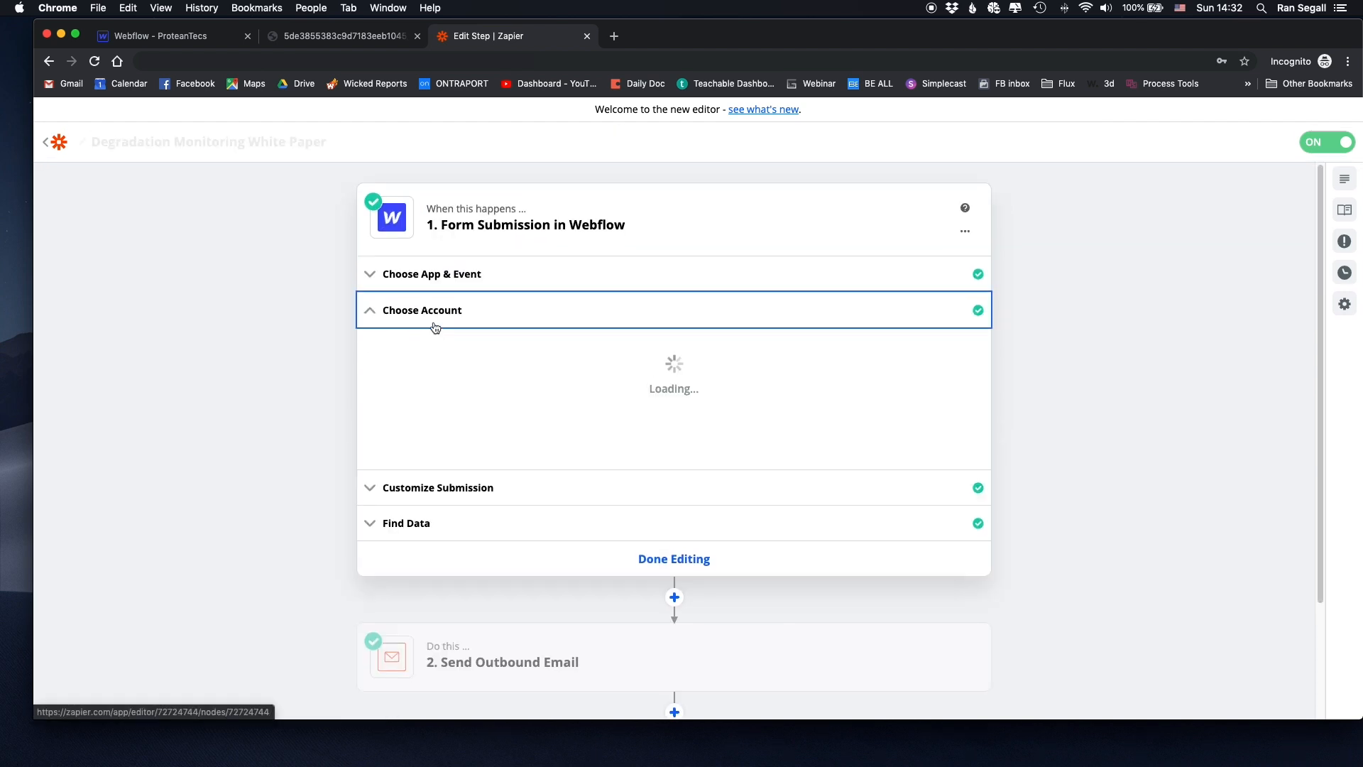
left_click(497, 487)
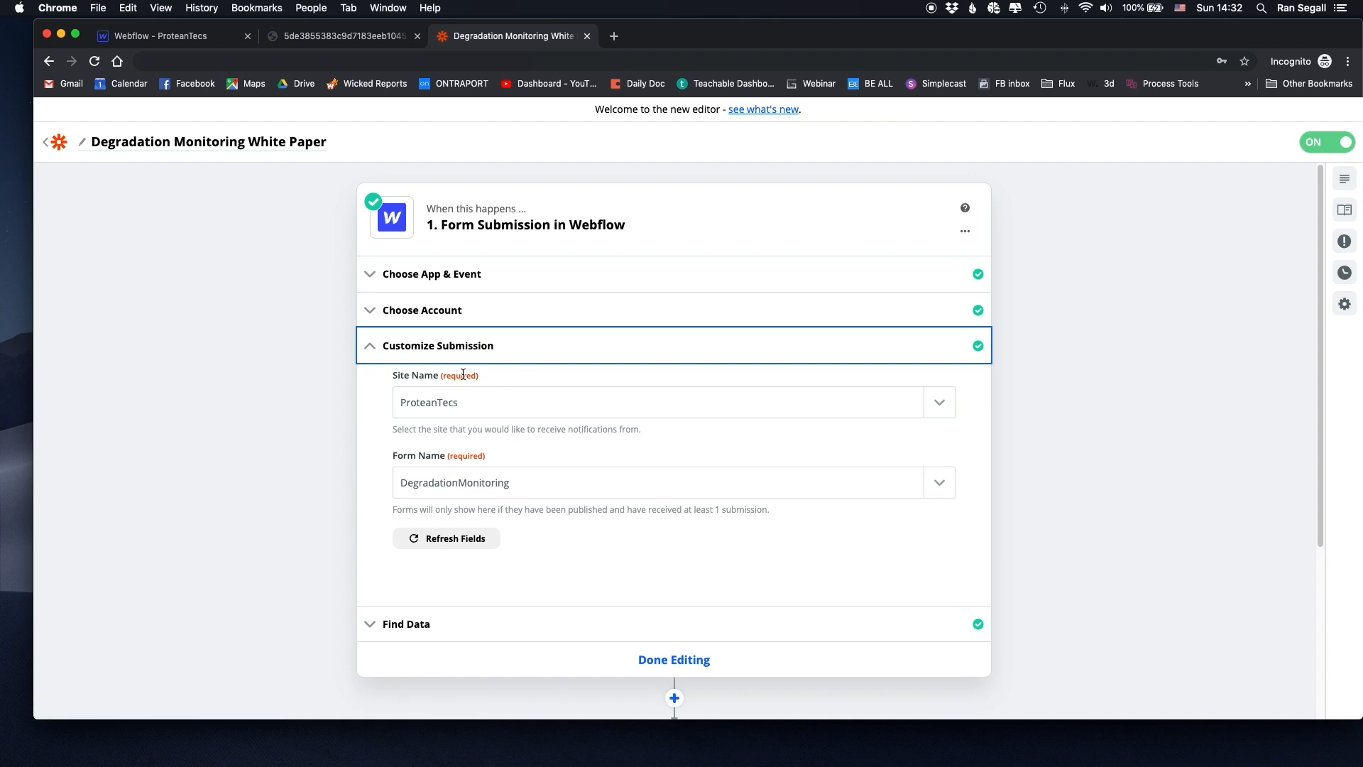
- Confirm the trigger watches the DegradationMonitoring form and view sample Submission A
scroll(453, 418, "down", 1)
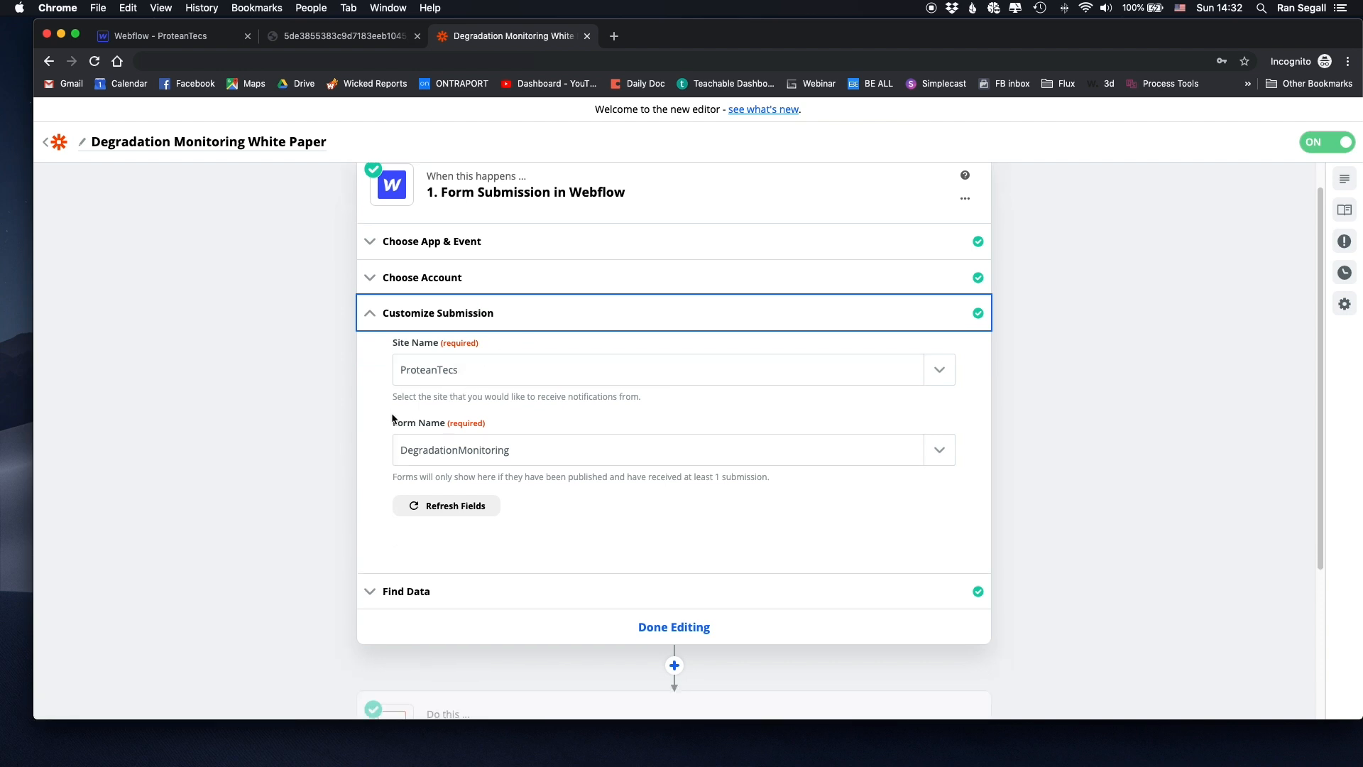
left_click(937, 461)
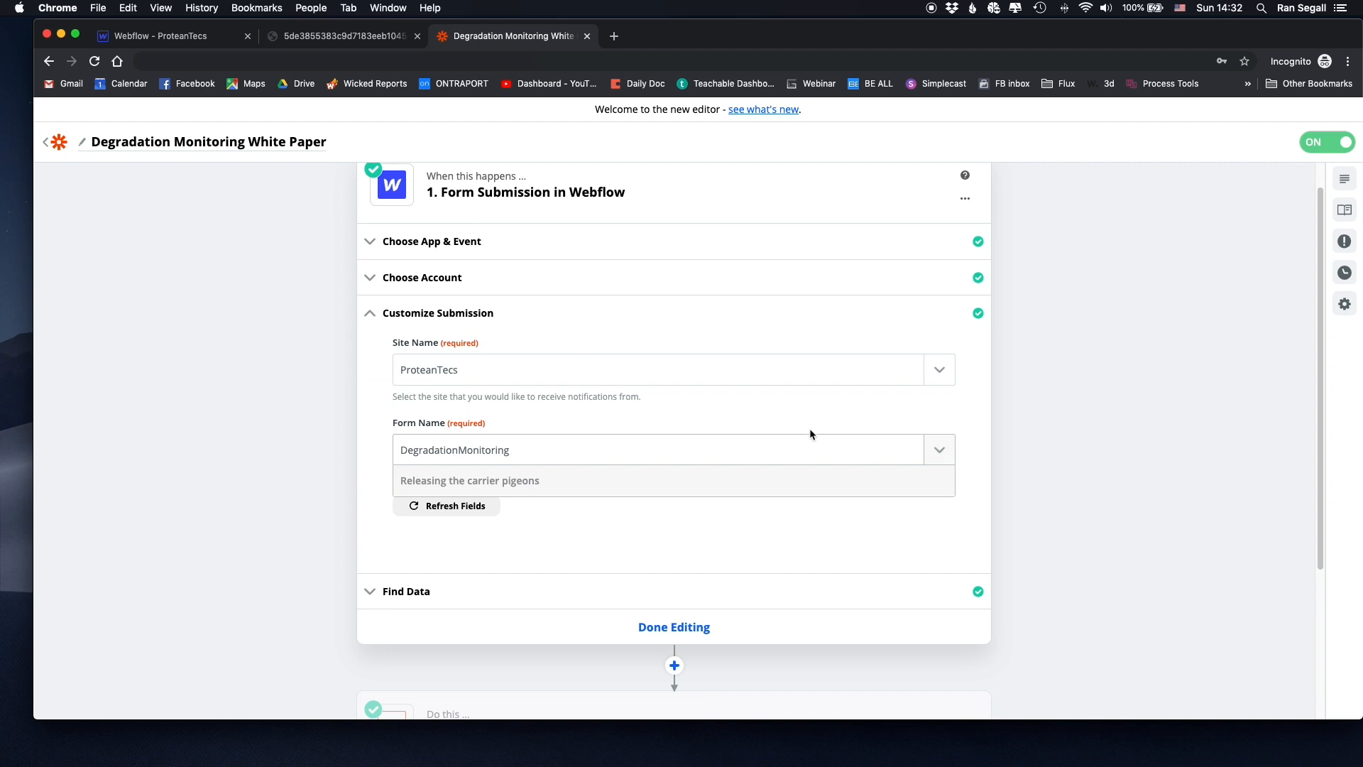
scroll(554, 589, "down", 5)
scroll(550, 589, "up", 5)
left_click(363, 472)
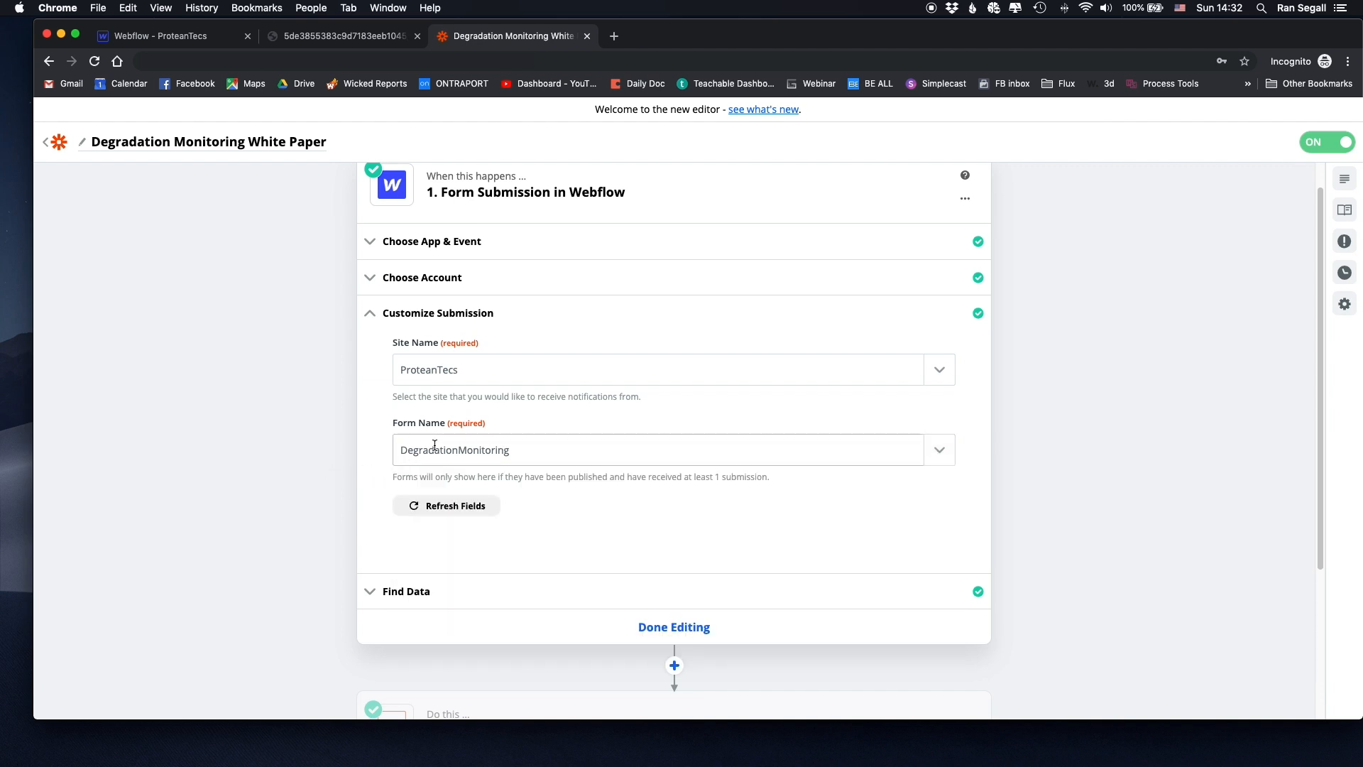
left_click(177, 43)
left_click(493, 44)
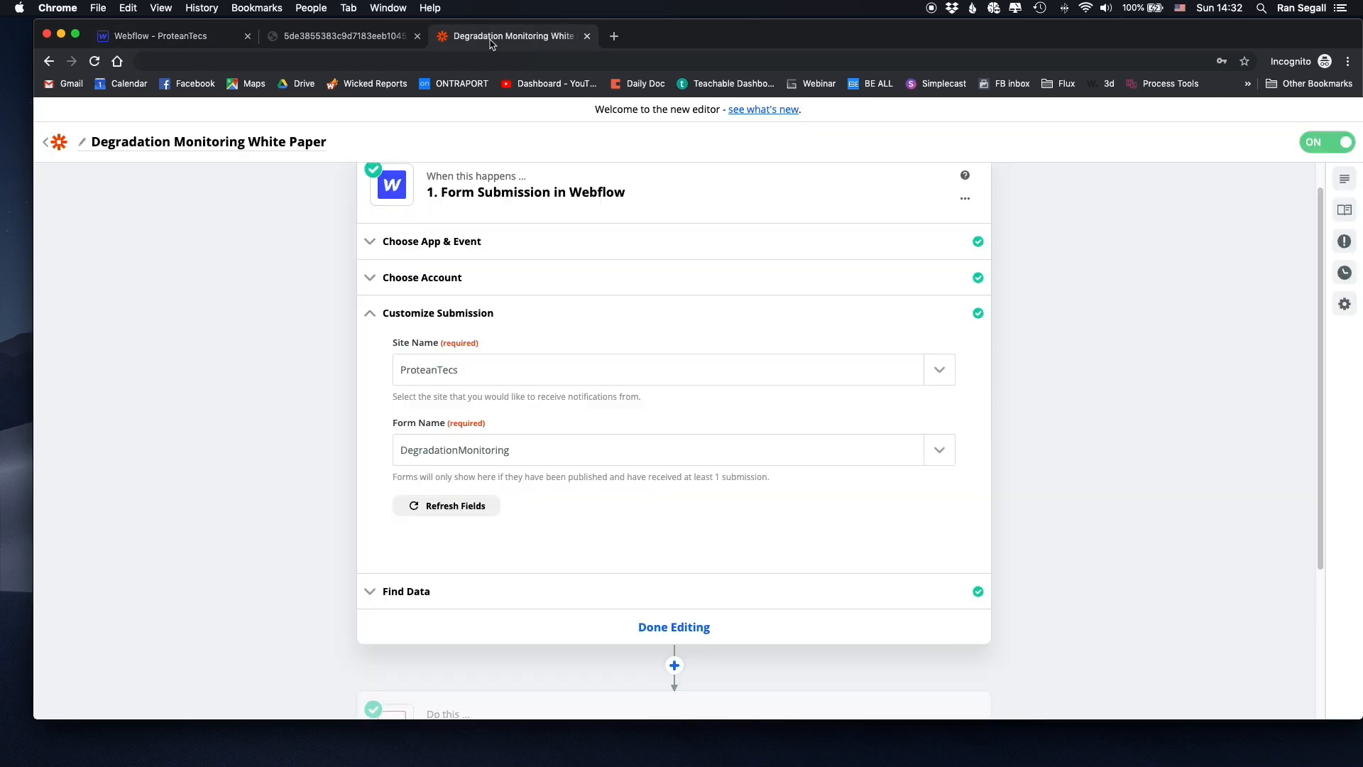
scroll(381, 307, "down", 1)
left_click(410, 573)
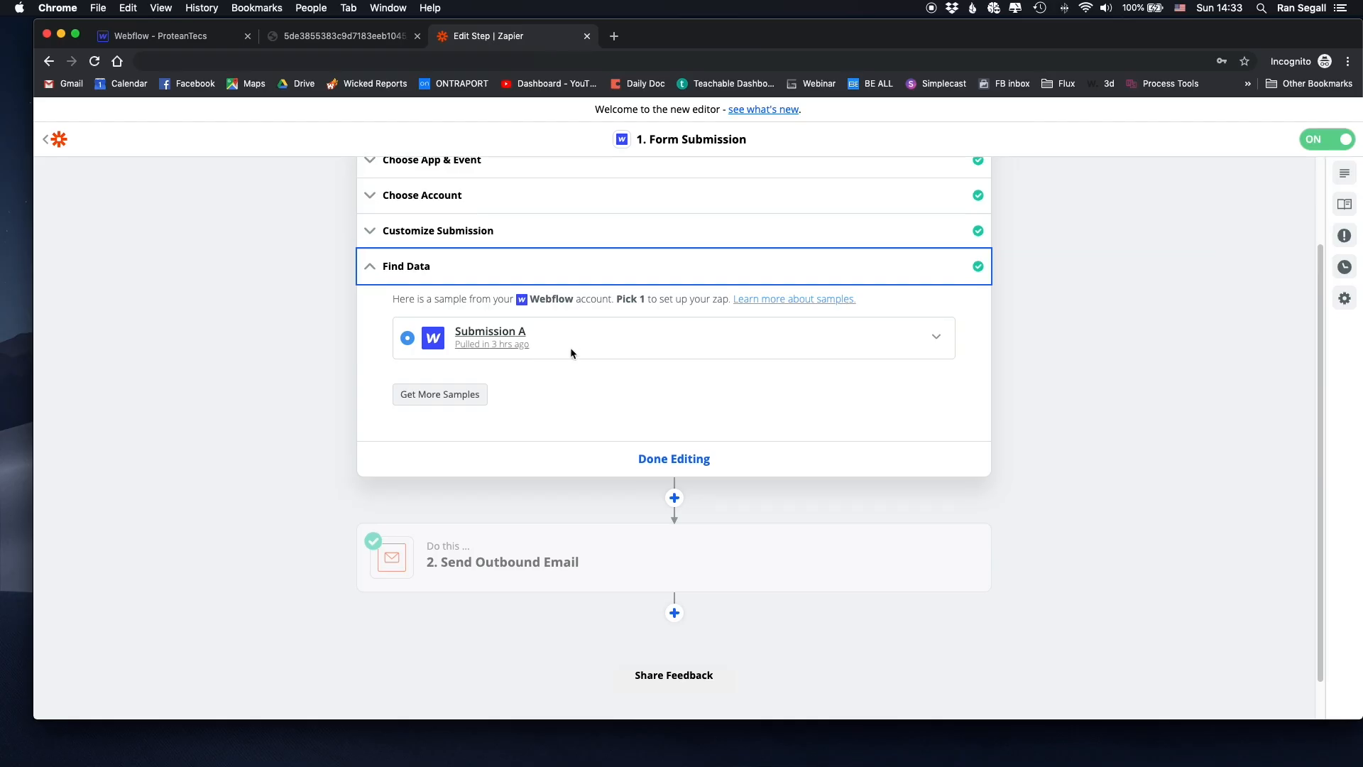
- Close the Webflow trigger editor with Done Editing
scroll(573, 353, "down", 1)
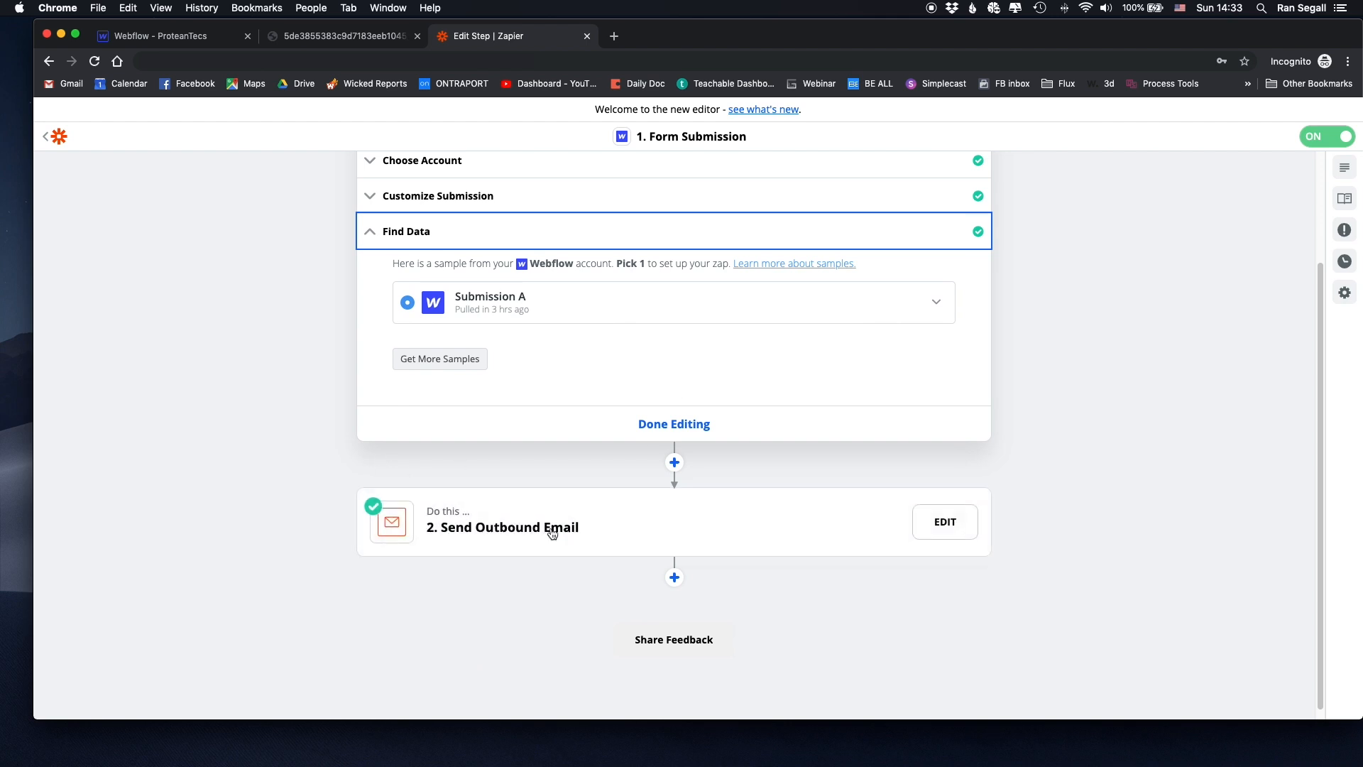
left_click(609, 422)
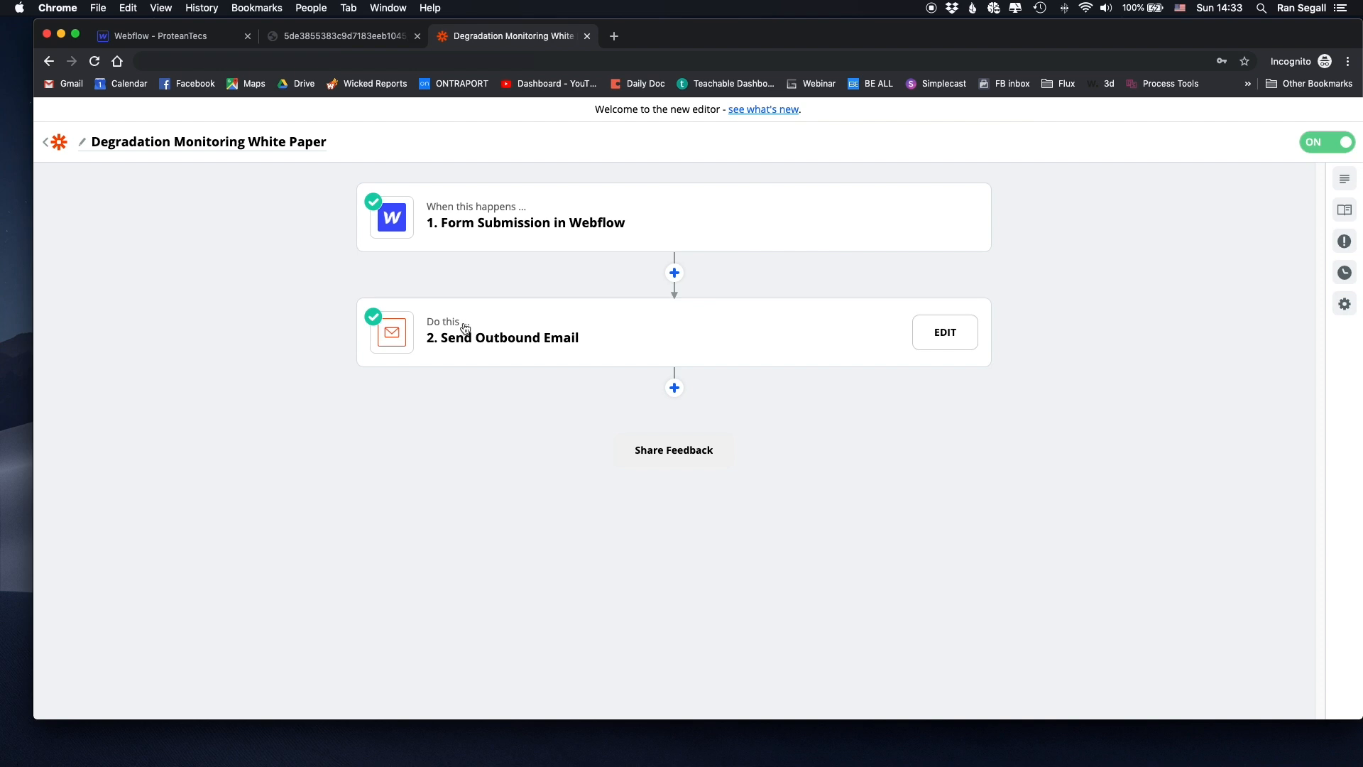
- Review the Send Outbound Email step's app, recipient, subject and download-link body
left_click(487, 331)
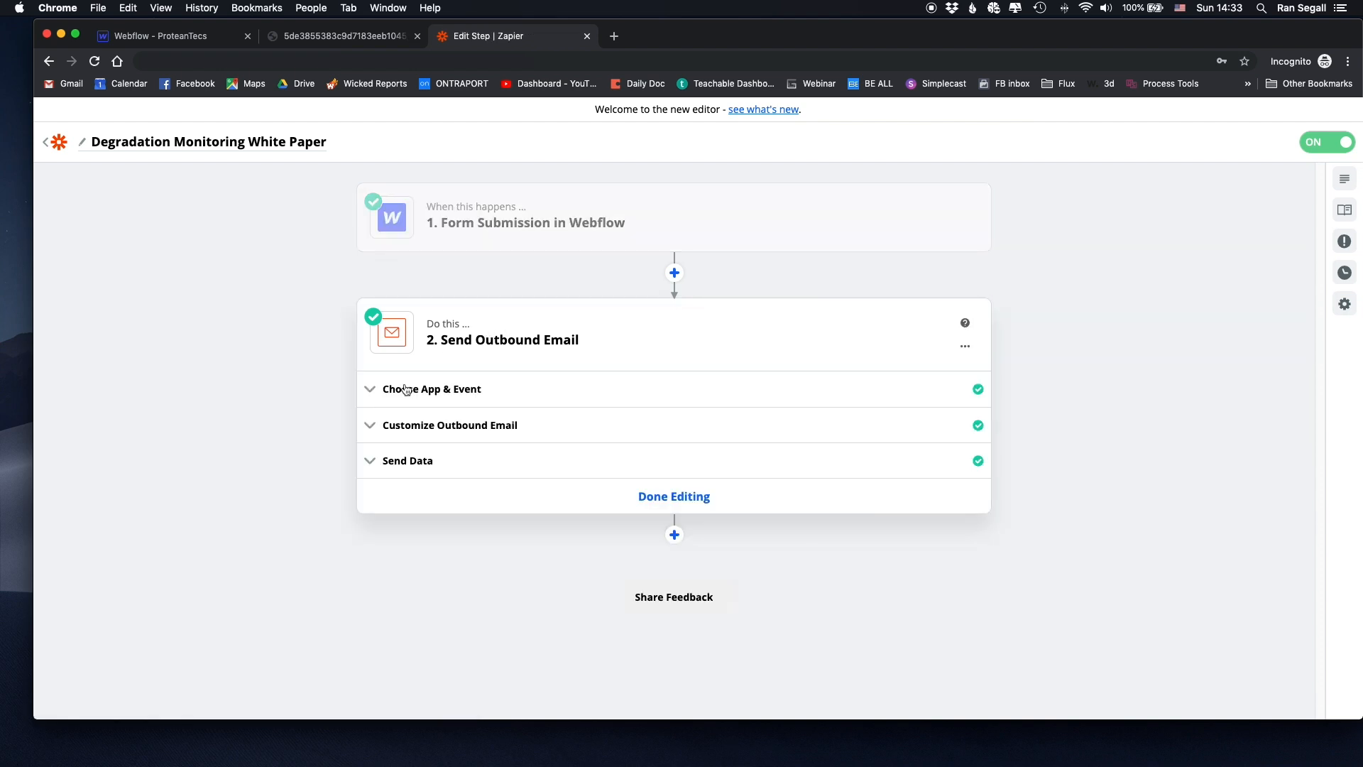
left_click(406, 389)
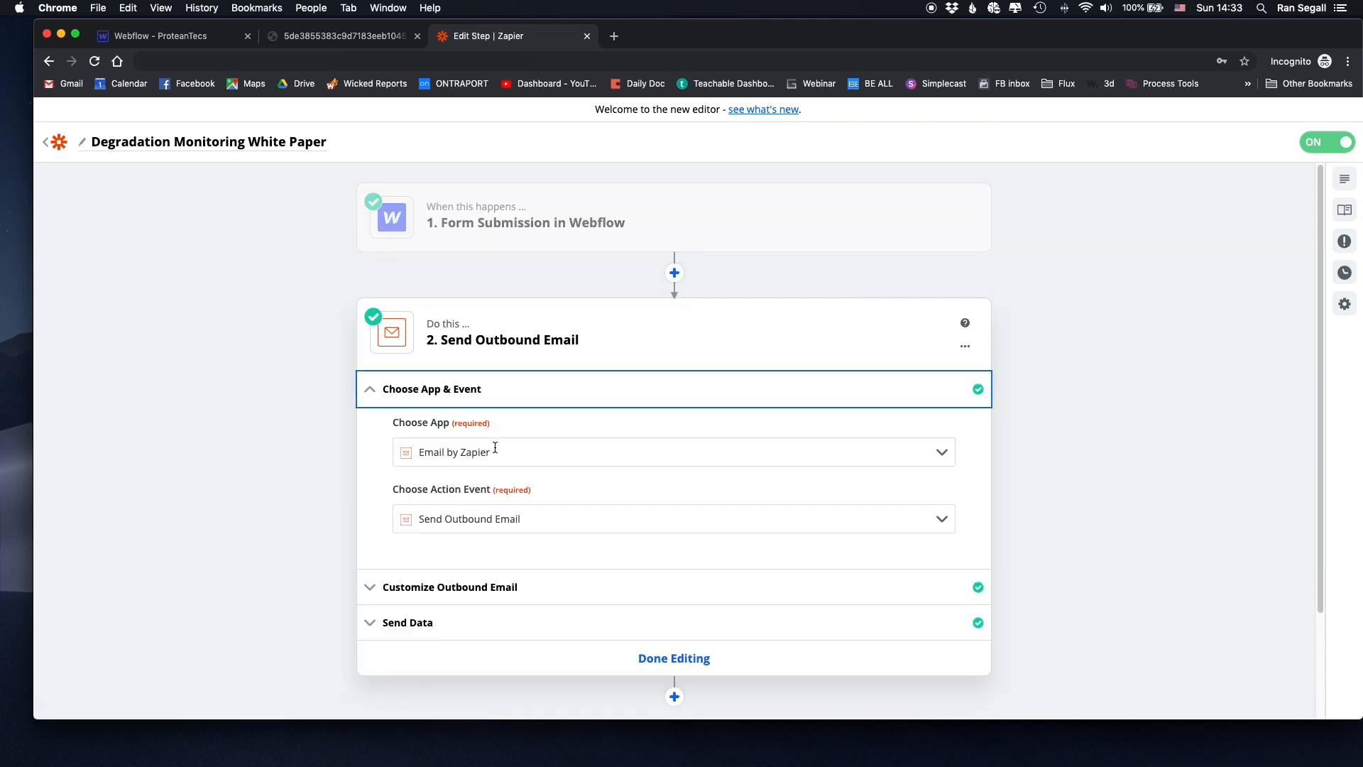
scroll(395, 487, "down", 1)
scroll(369, 480, "down", 4)
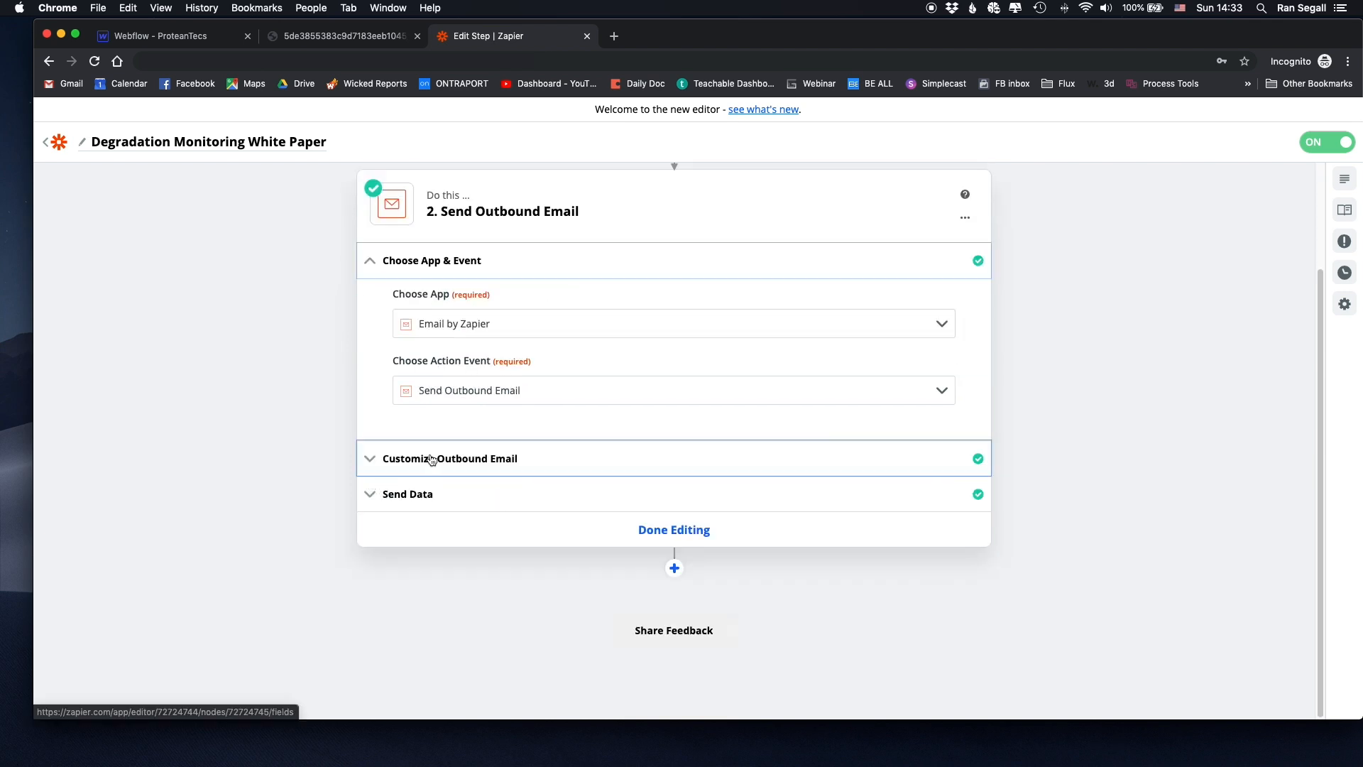
left_click(440, 456)
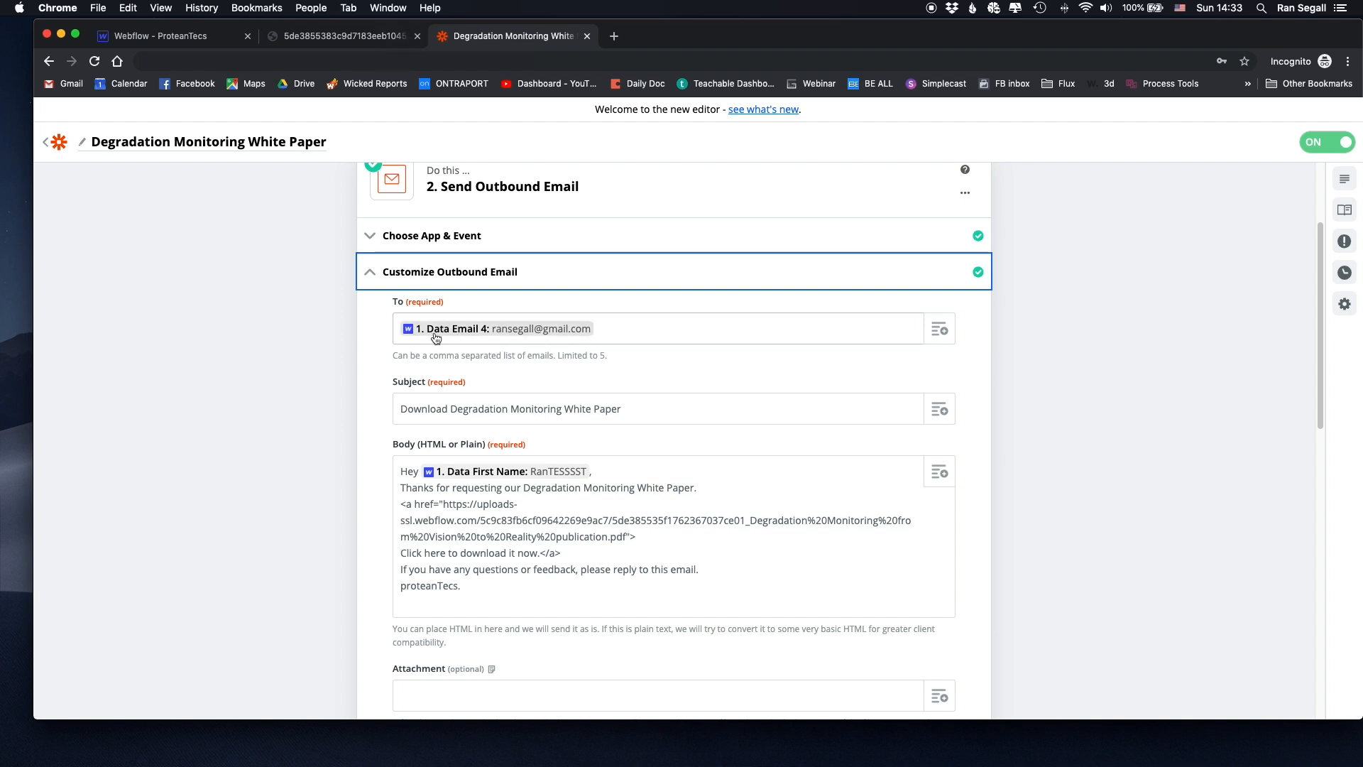
left_click(189, 41)
- Check the form's Company Email field settings and view the hosted white paper PDF
scroll(882, 518, "down", 2)
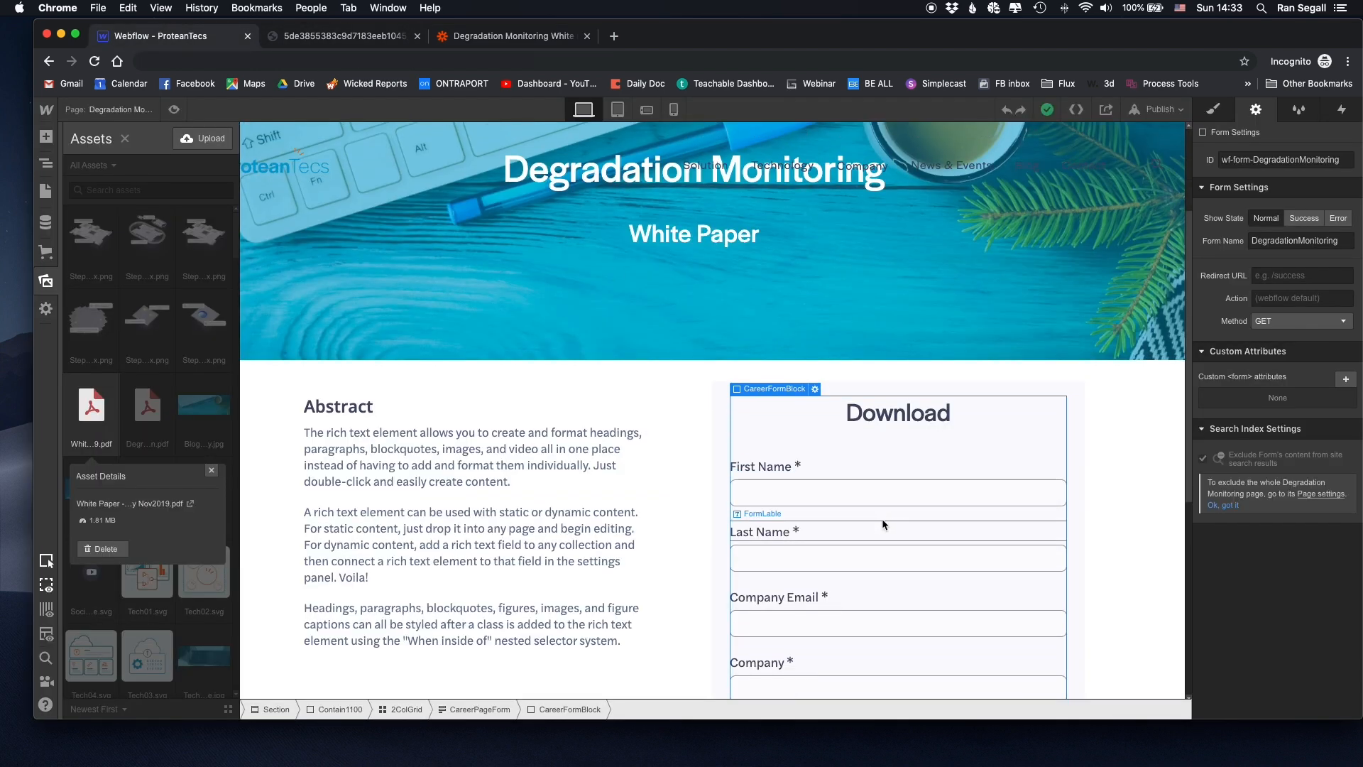
scroll(799, 582, "down", 1)
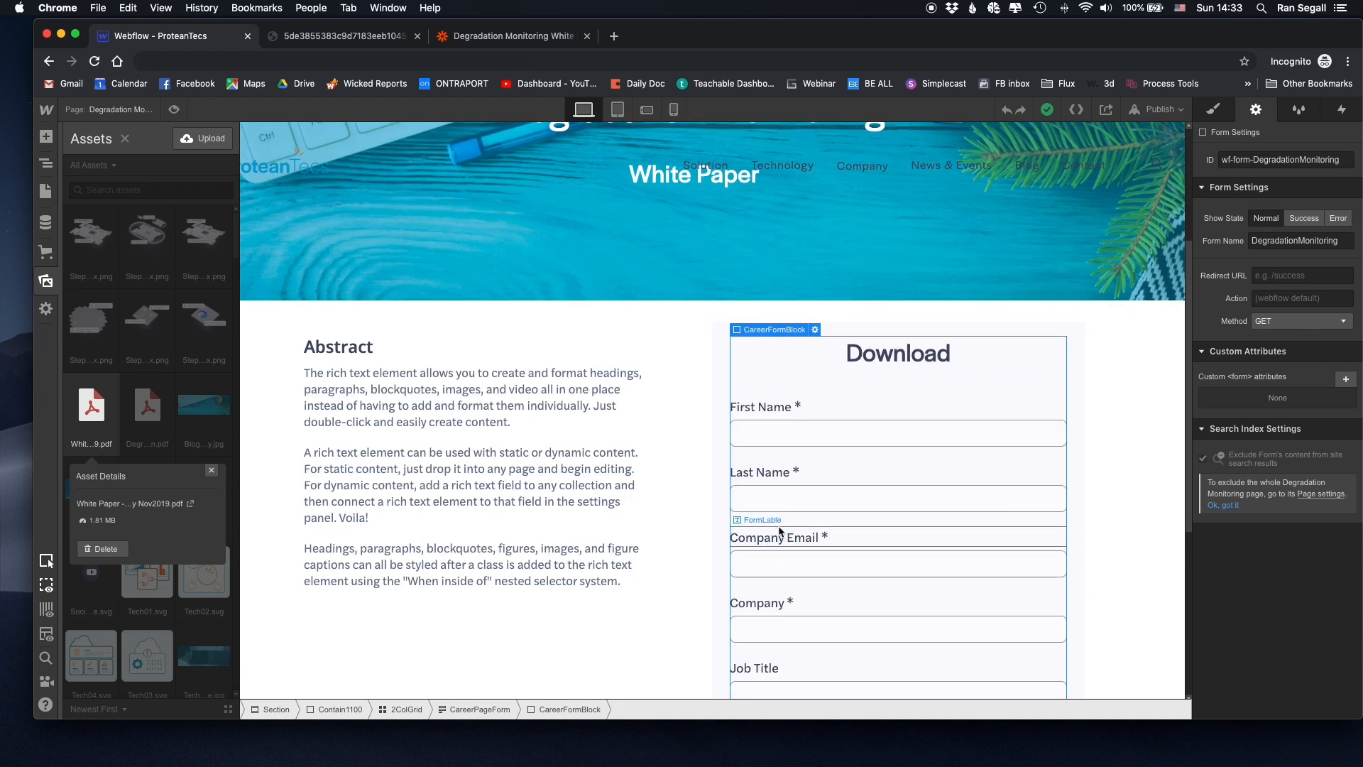
left_click(820, 555)
left_click(810, 544)
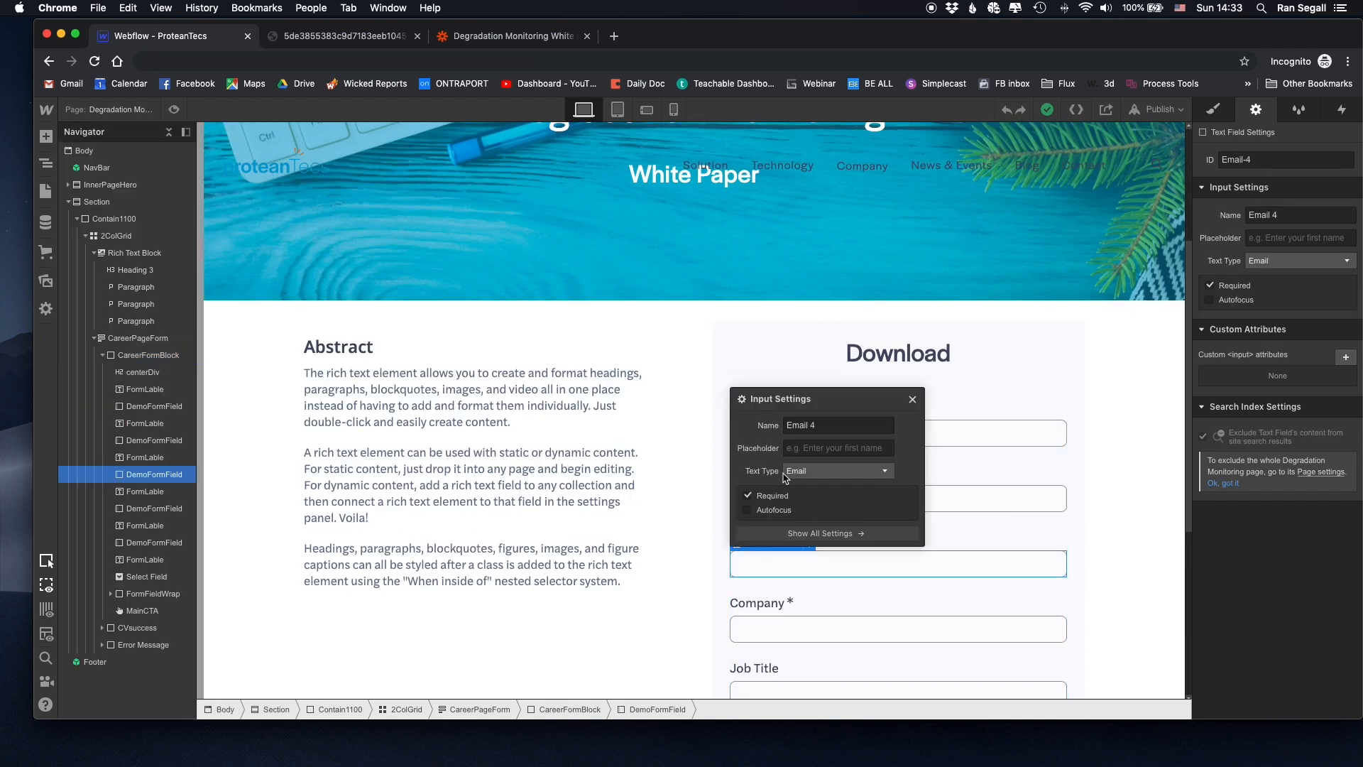
left_click(913, 400)
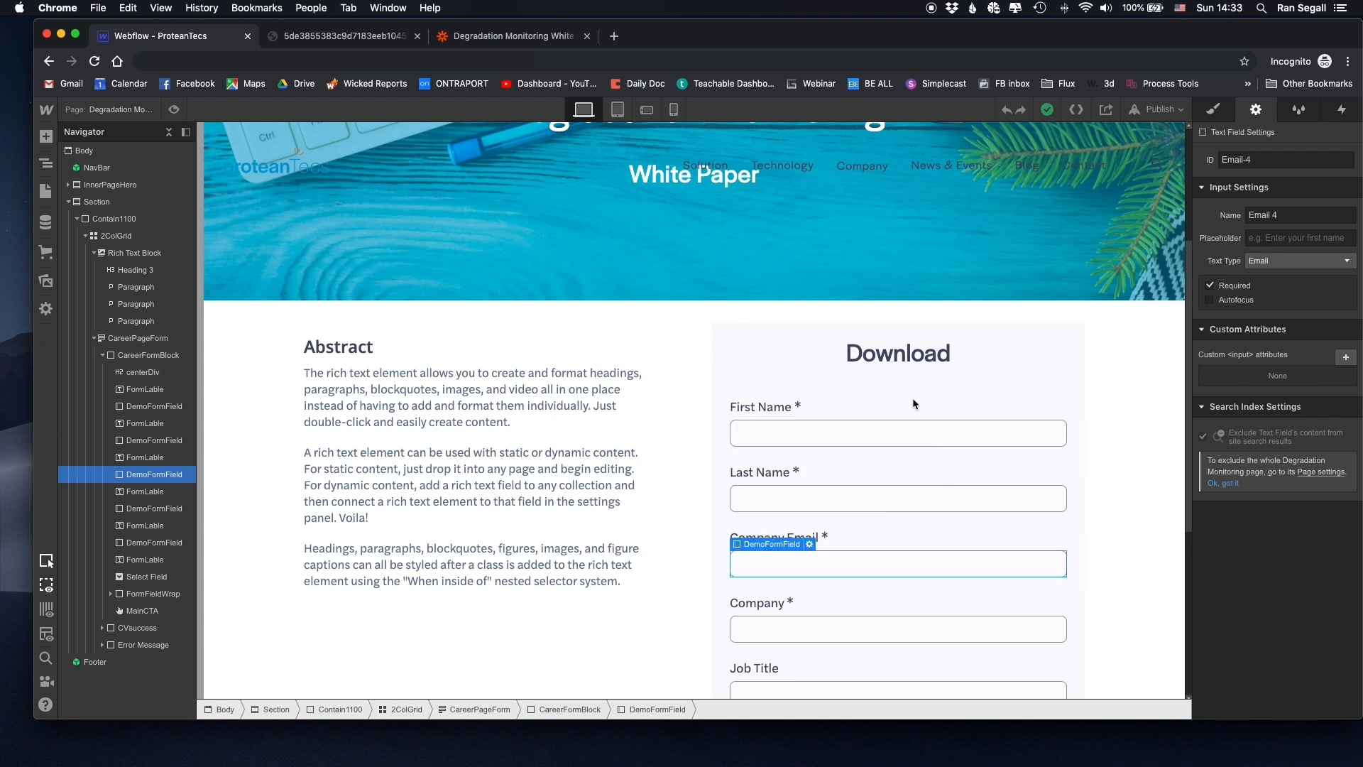
left_click(309, 39)
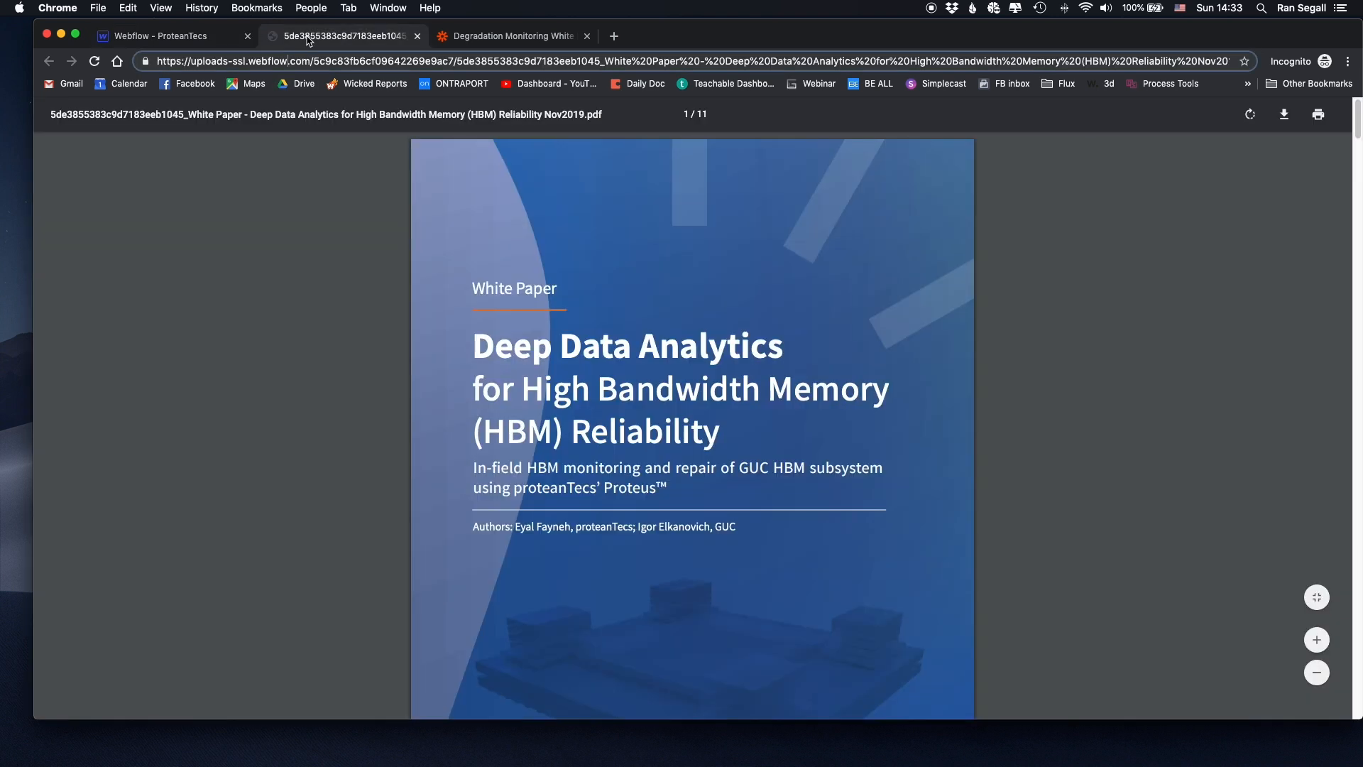
left_click(521, 39)
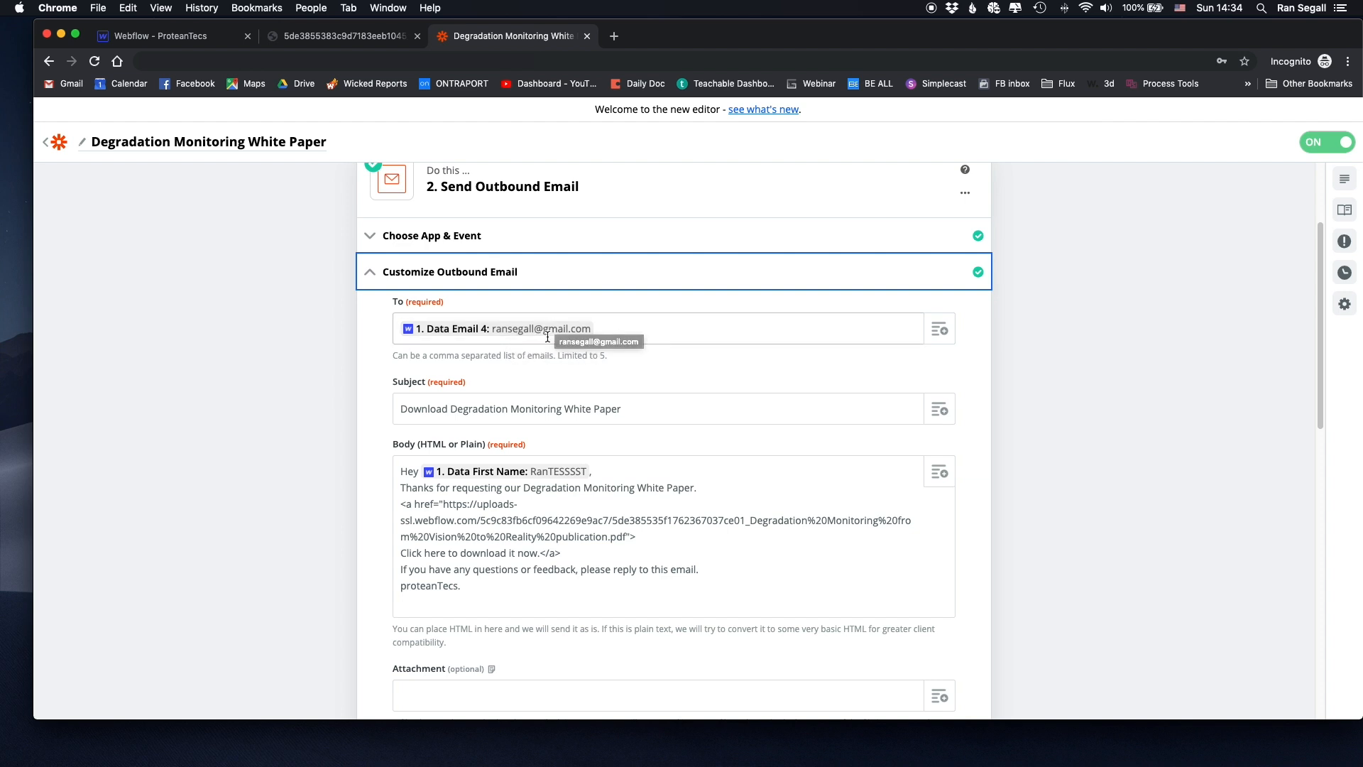
- Check the email body's <a href> link points to the Webflow-hosted PDF address
scroll(546, 344, "down", 1)
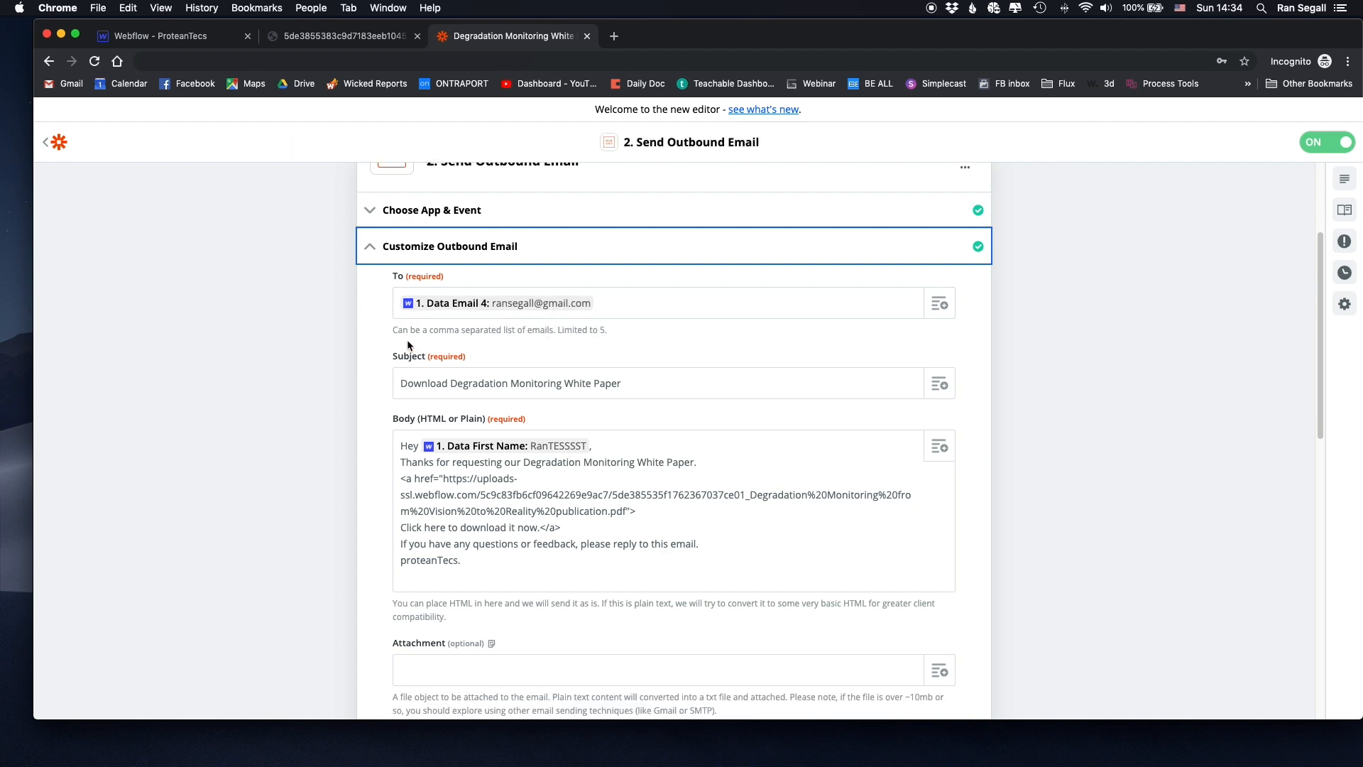
scroll(337, 340, "down", 3)
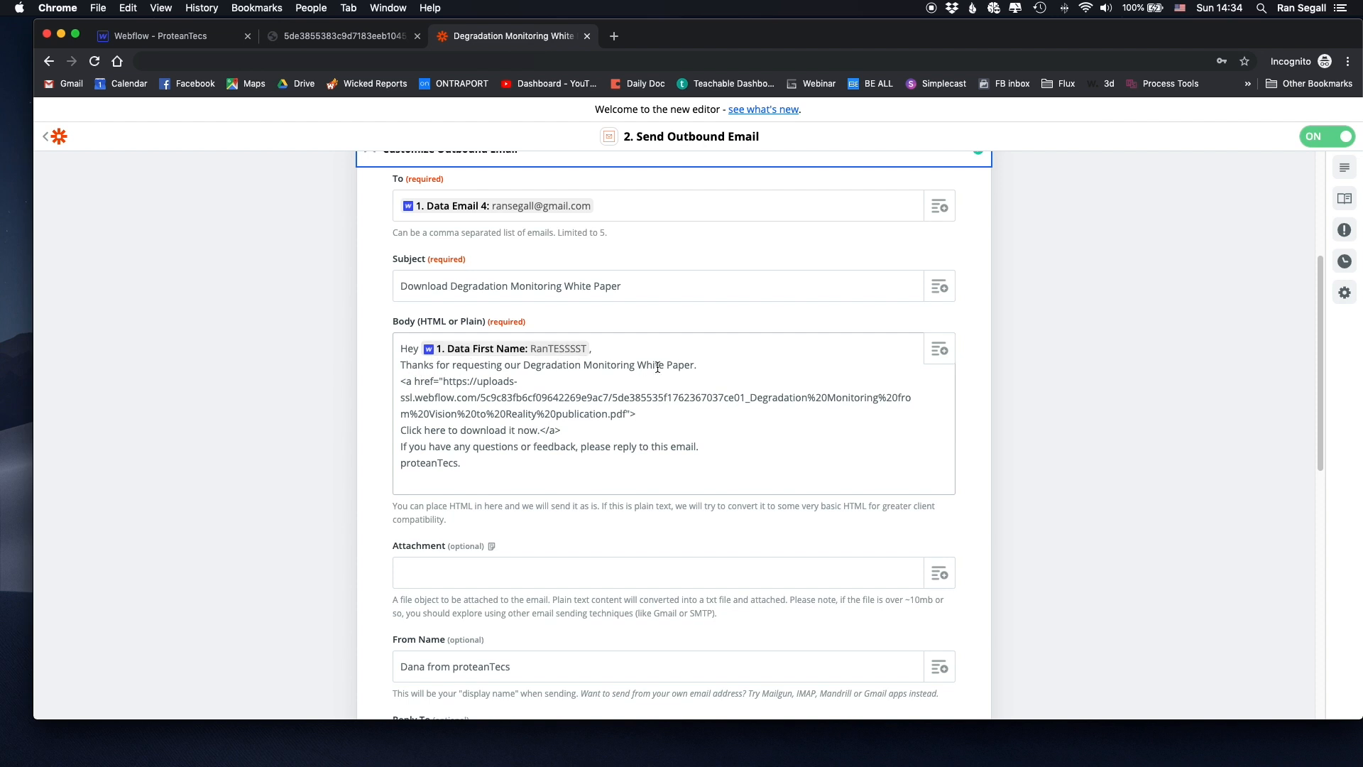
left_click_drag(398, 385, 648, 411)
left_click(642, 414)
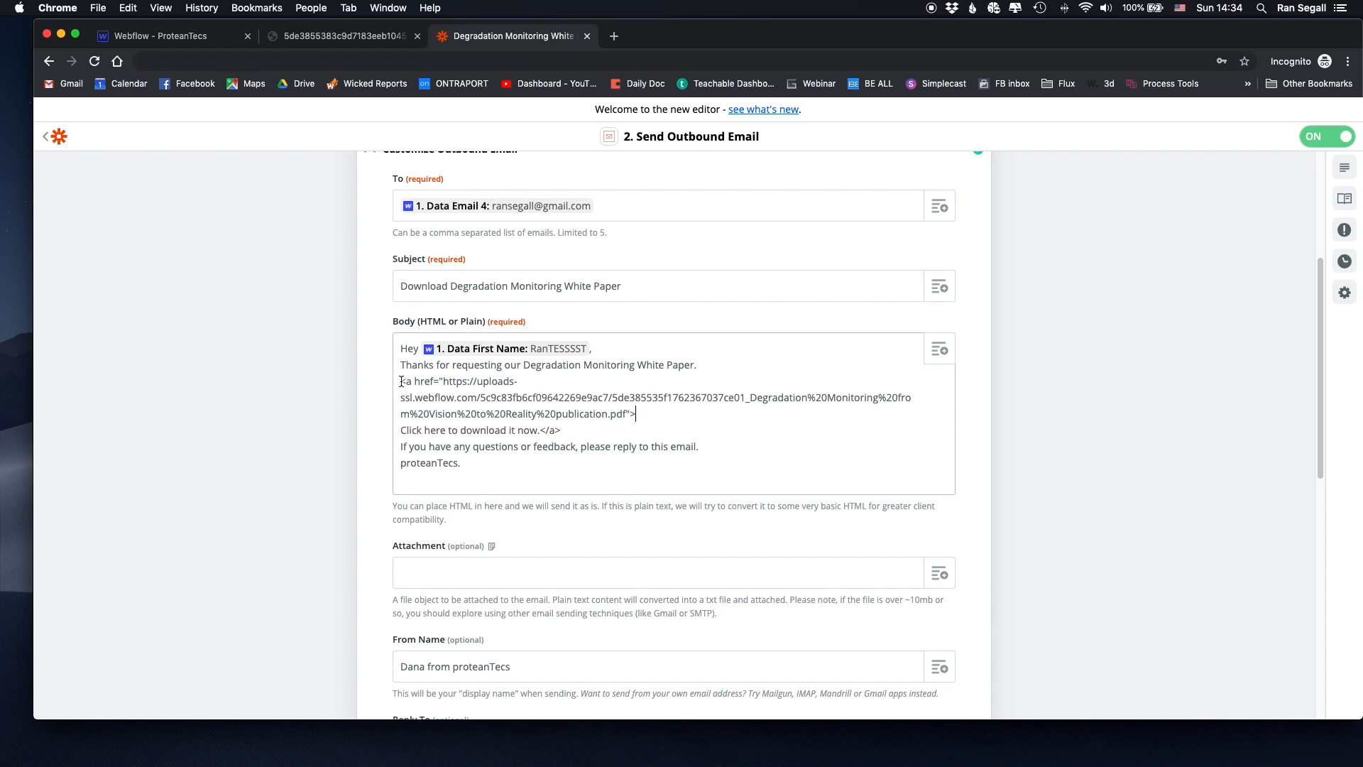
left_click_drag(470, 389, 516, 399)
left_click(461, 399)
left_click_drag(627, 414, 444, 382)
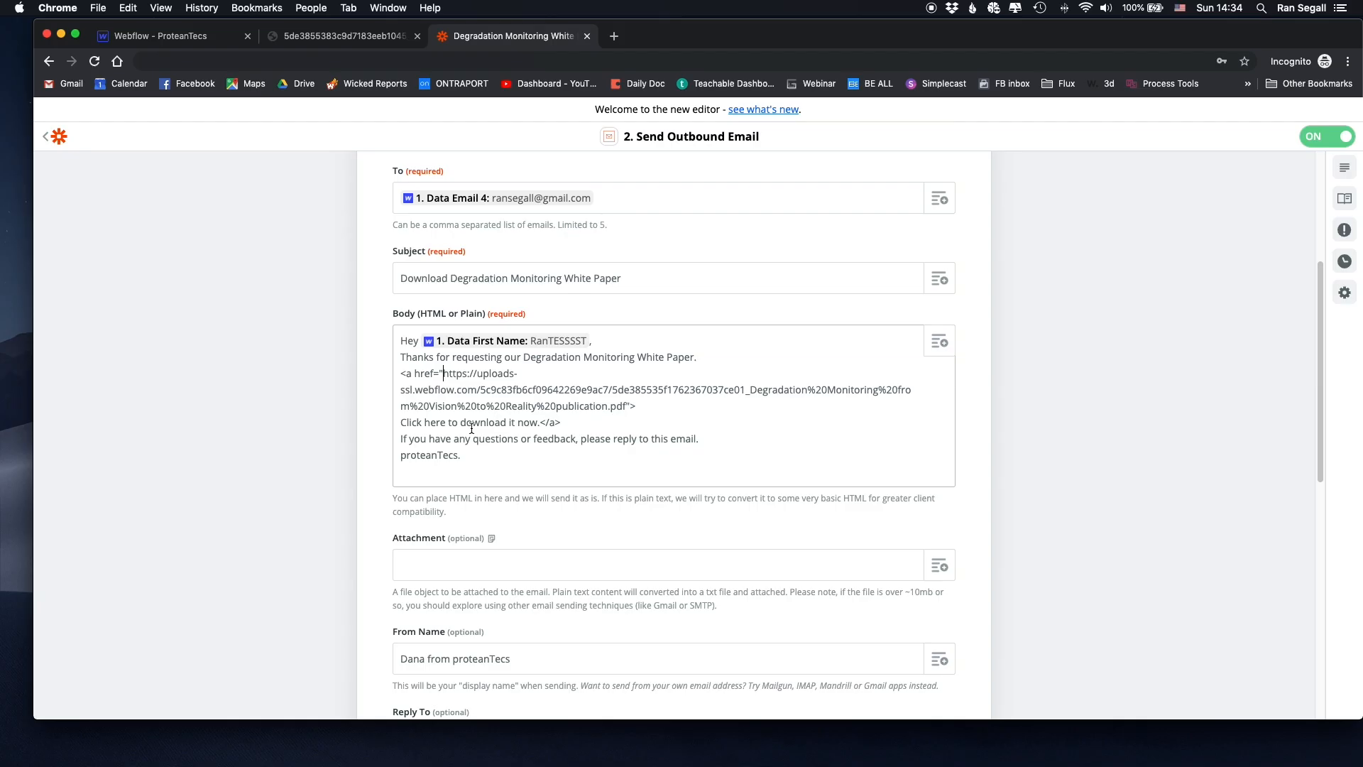
- Continue to save the email step and run its test successfully
scroll(304, 354, "down", 5)
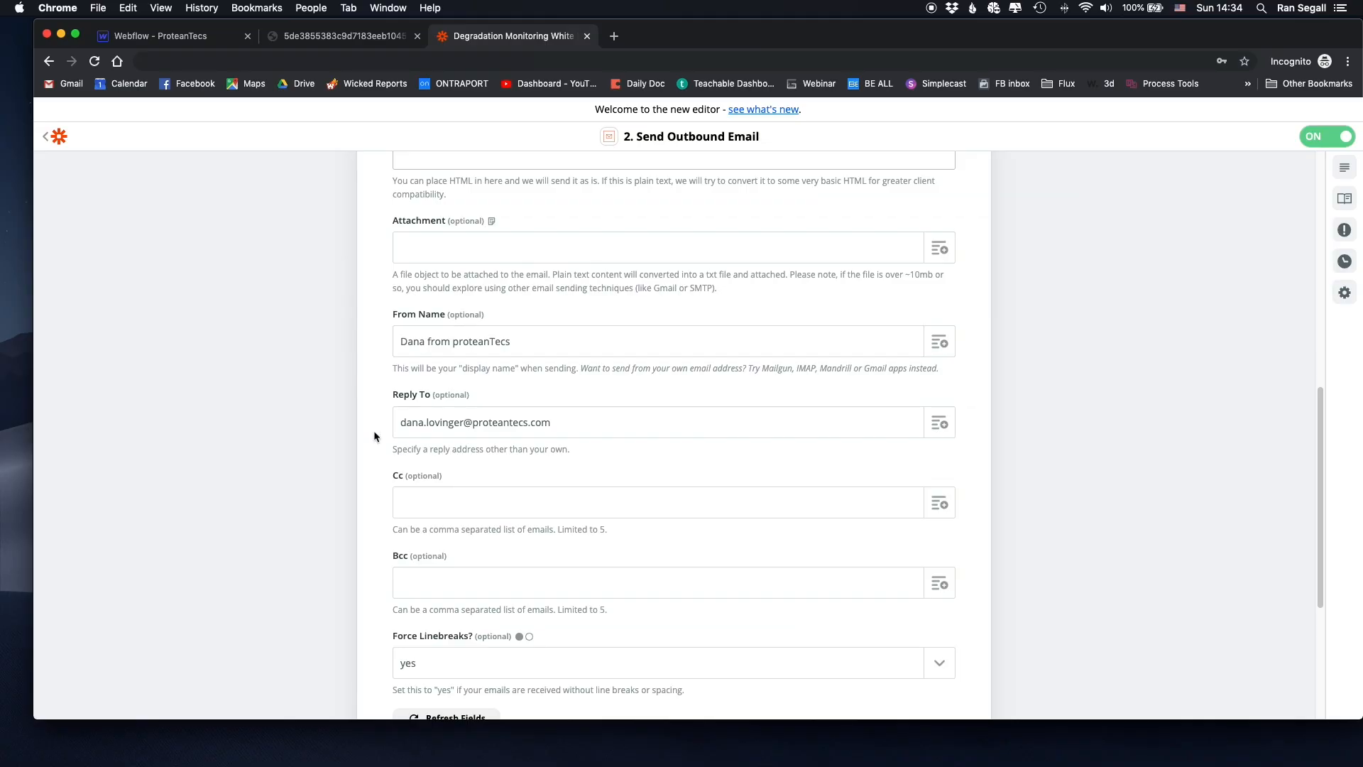
scroll(599, 408, "down", 2)
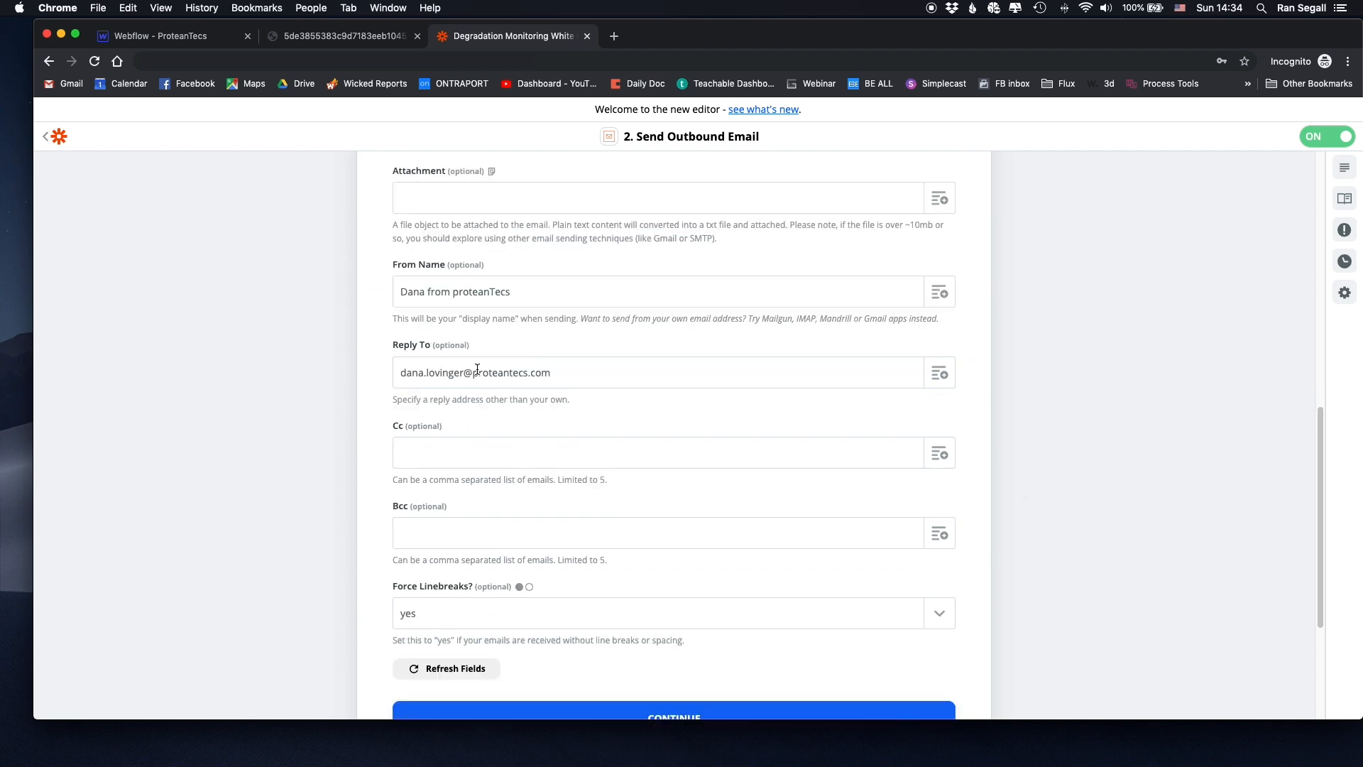
scroll(599, 408, "down", 6)
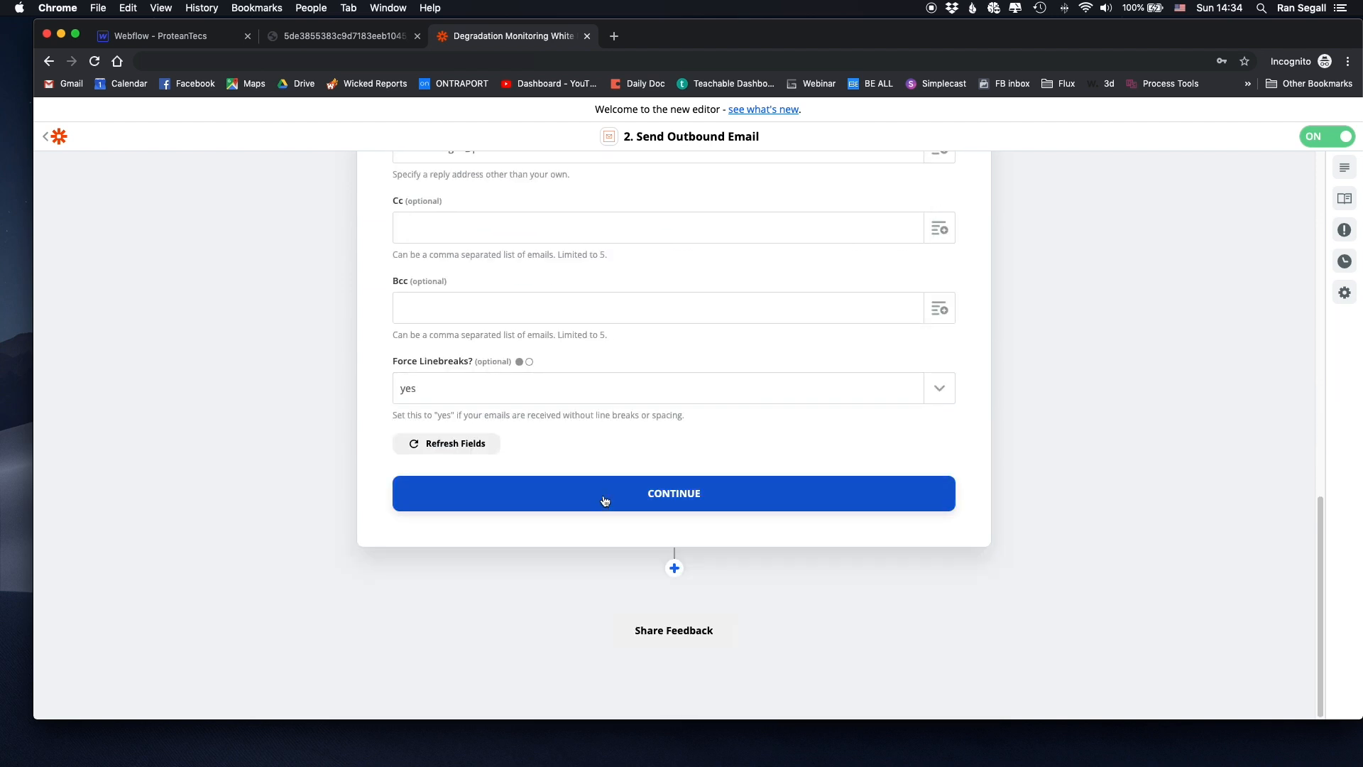
left_click(604, 499)
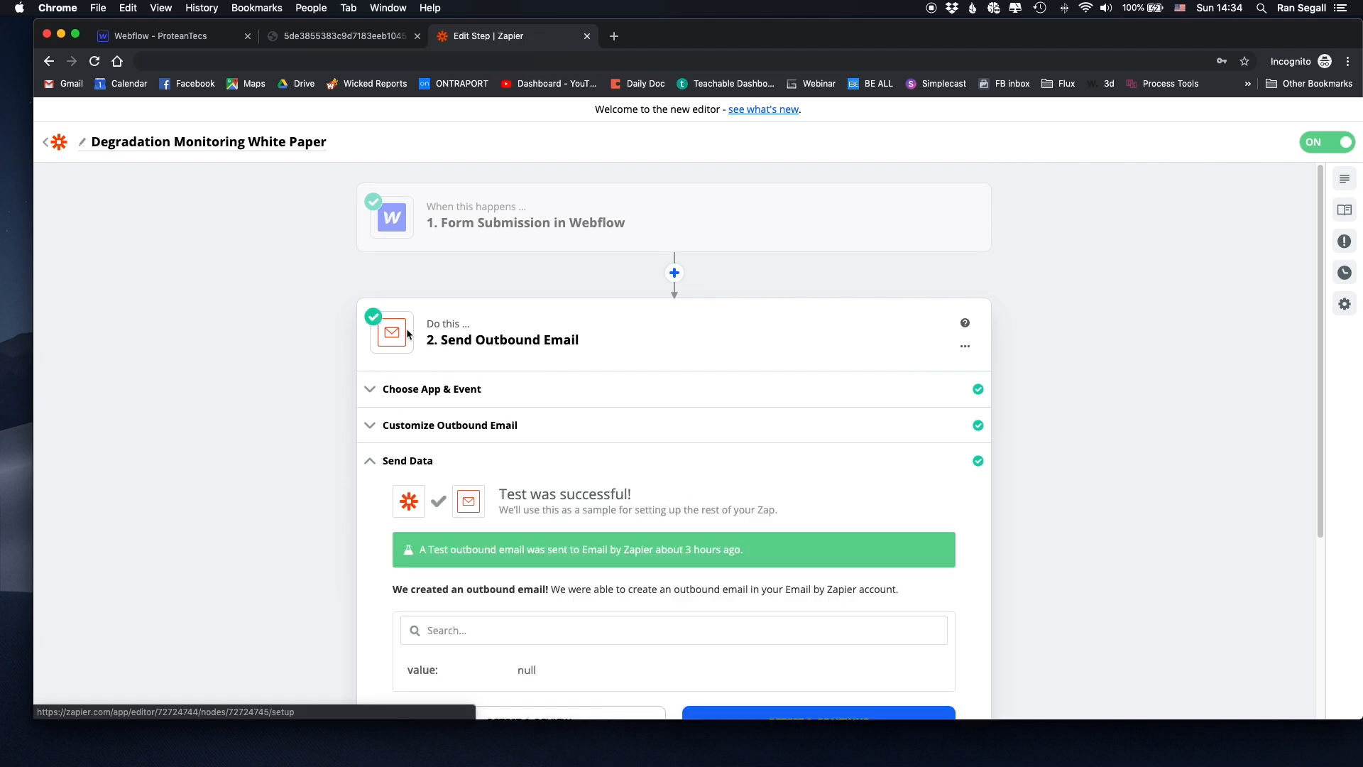
scroll(1037, 330, "down", 6)
scroll(584, 274, "up", 6)
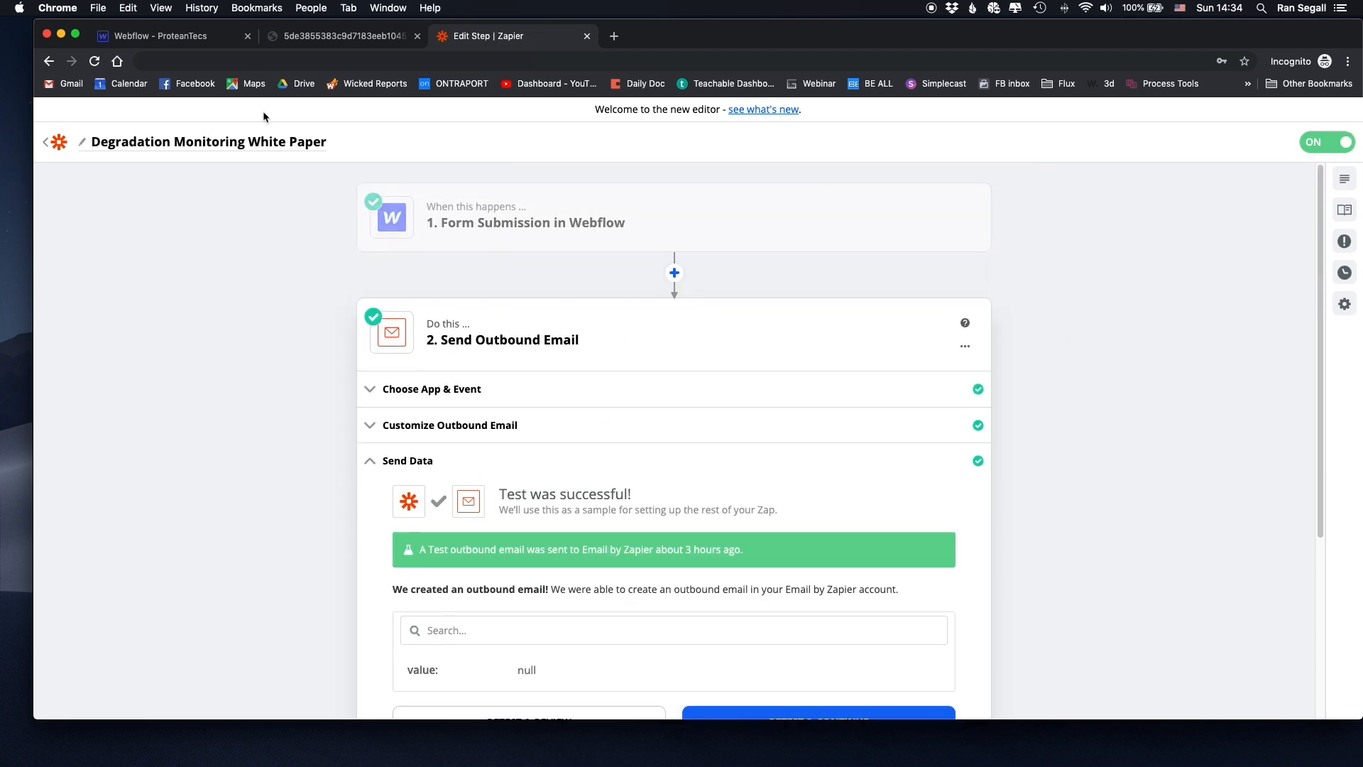
- Open the published Degradation Monitoring page from Webflow's Publish live-domain link
left_click(163, 38)
left_click(1156, 112)
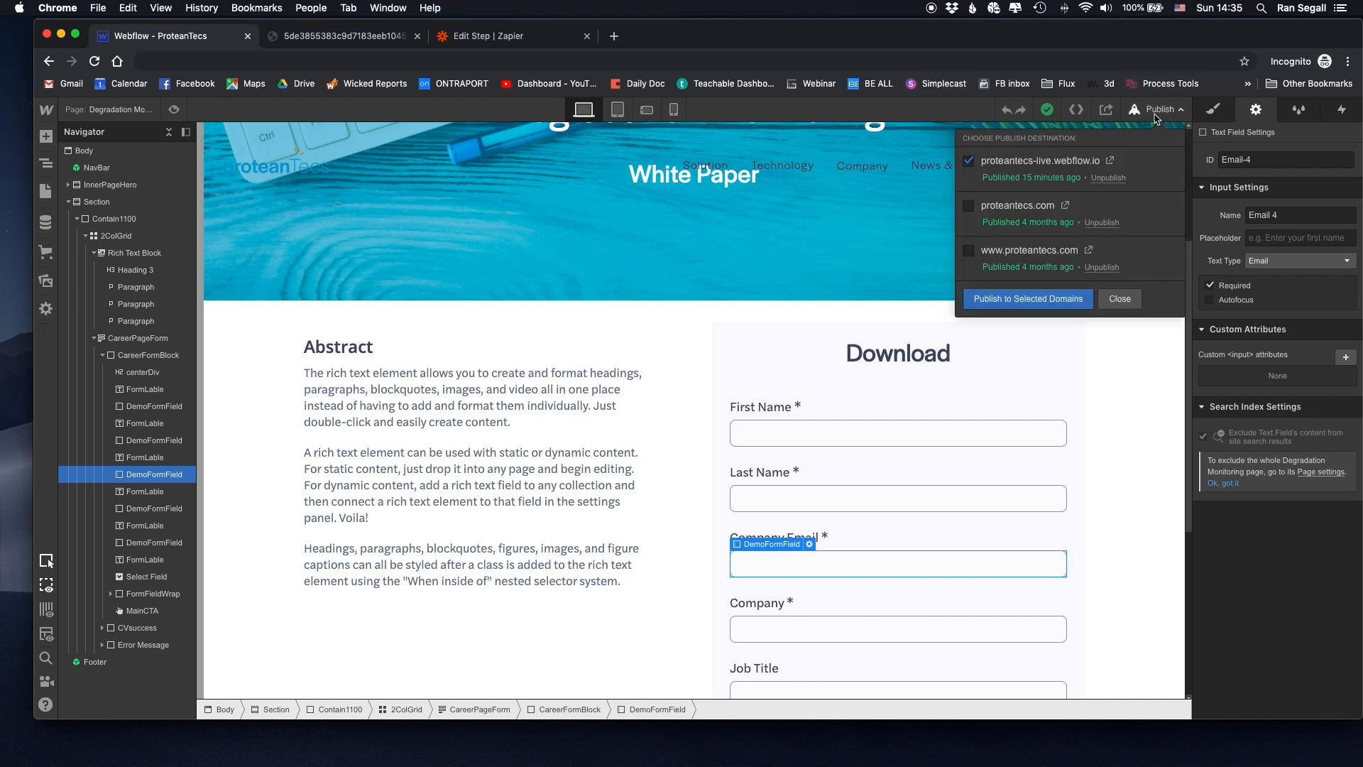
left_click(1108, 163)
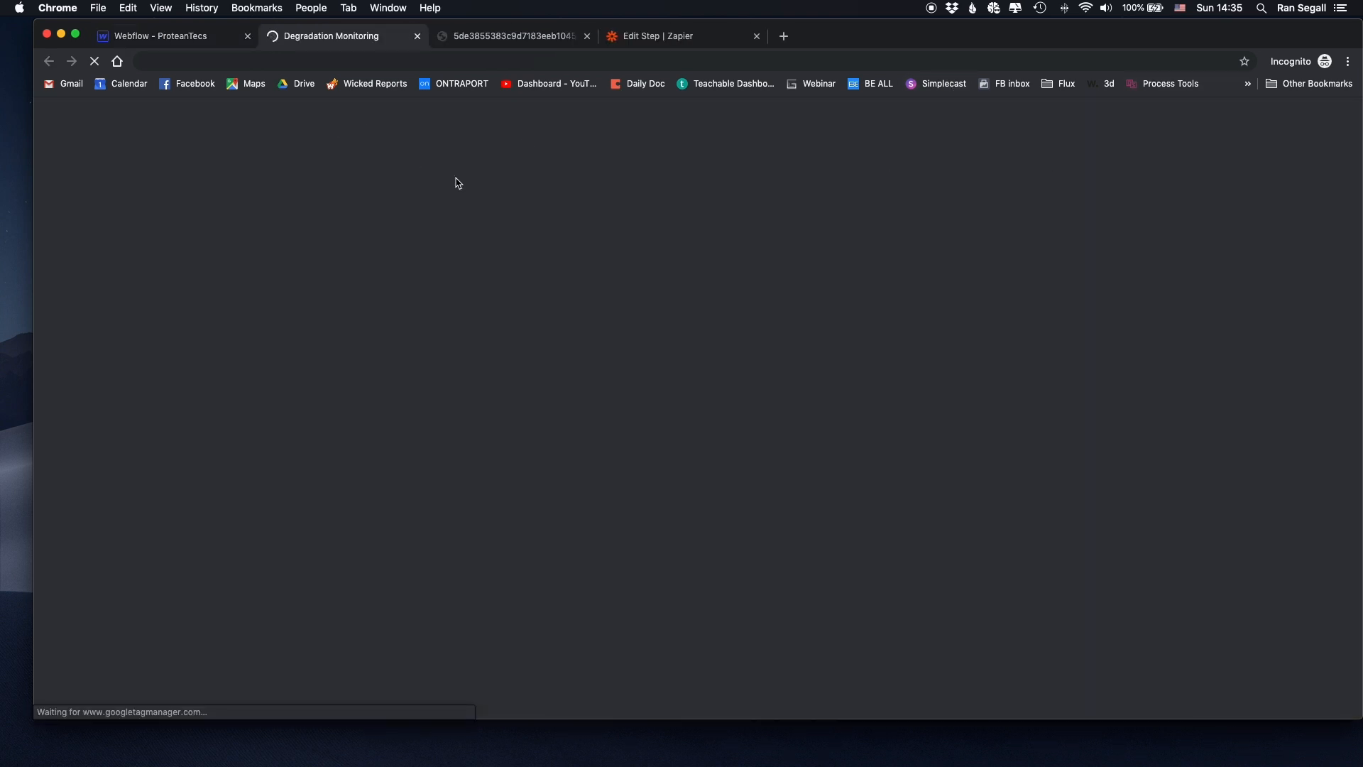
scroll(620, 185, "down", 4)
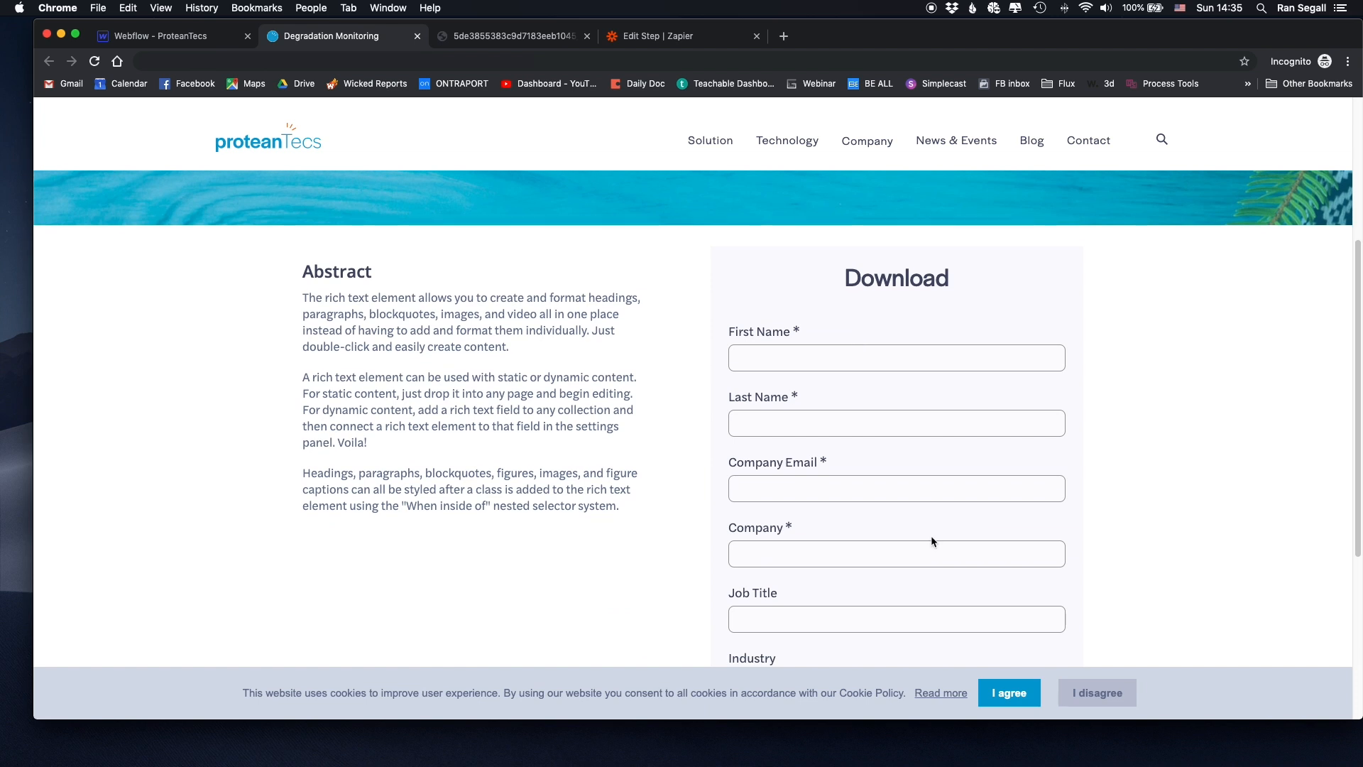
- Accept cookies and fill in the test first name, last name and company email
left_click(1003, 694)
left_click(820, 357)
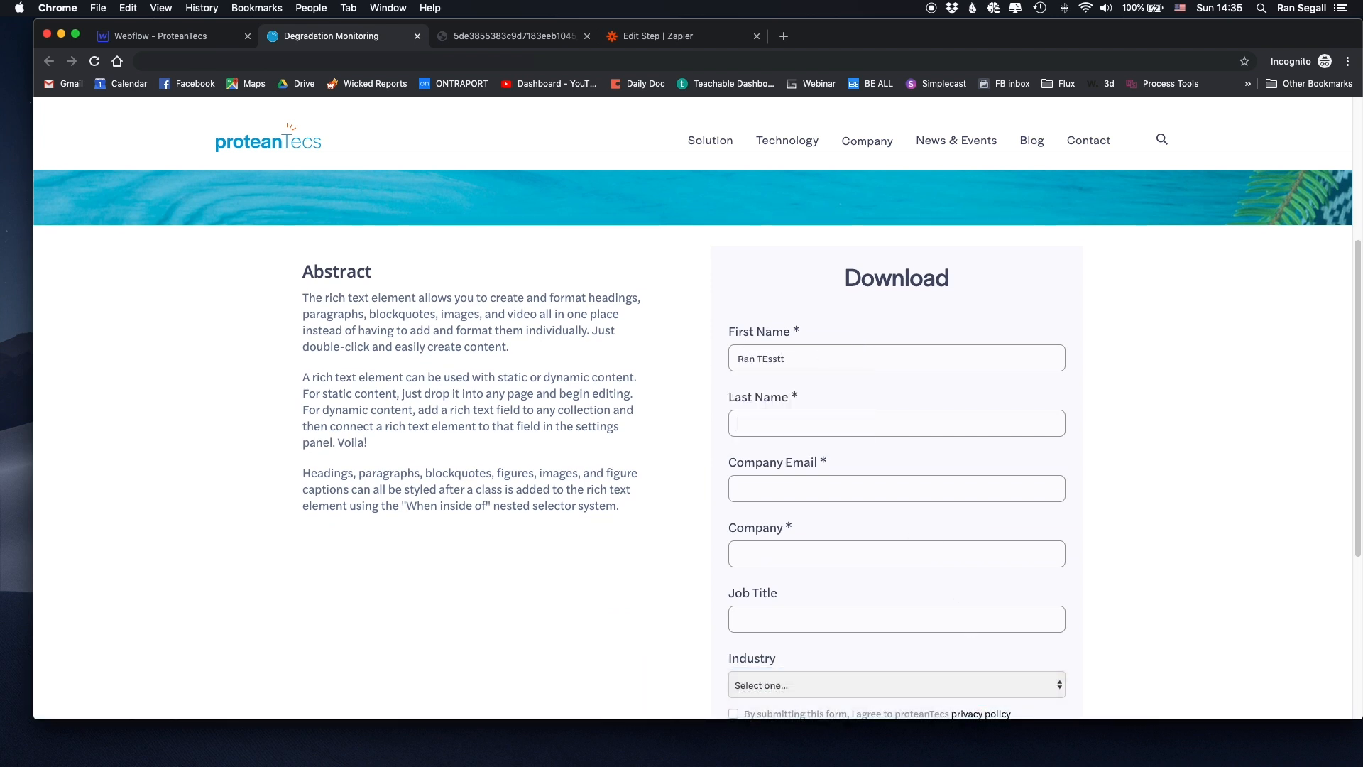
key("BackSpace")
left_click(850, 491)
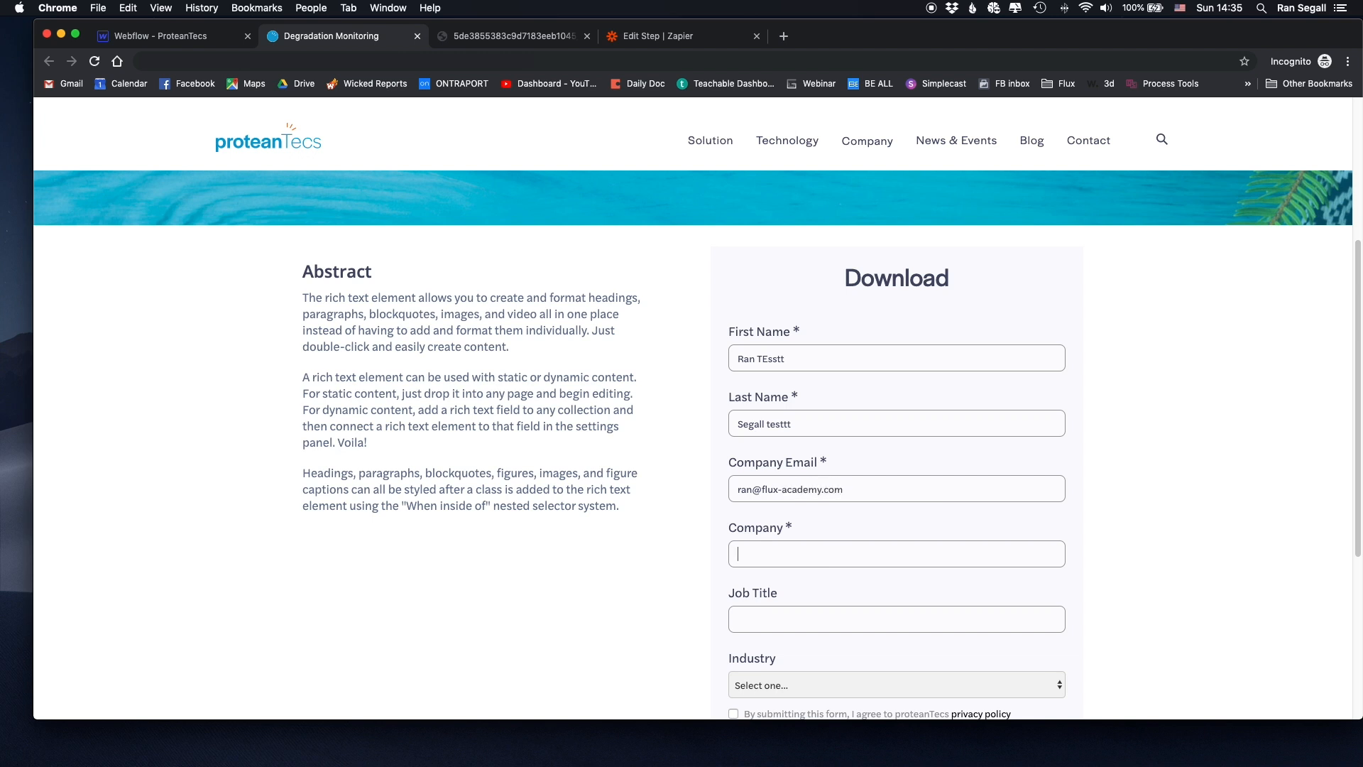
type("Flux Academy.")
- Choose Communication as industry, accept the privacy policy, submit, and check the confirmation
scroll(862, 535, "down", 5)
left_click(863, 445)
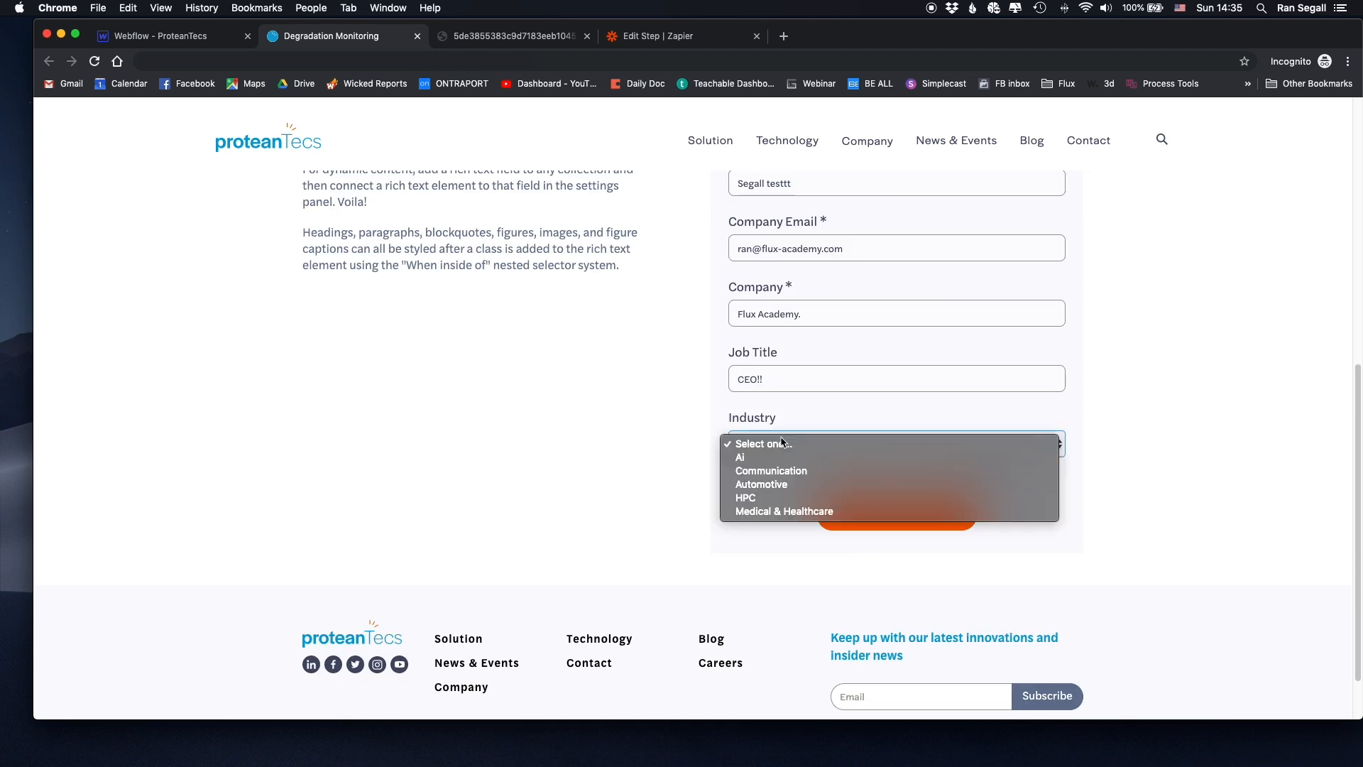
left_click(736, 470)
left_click(734, 473)
left_click(897, 514)
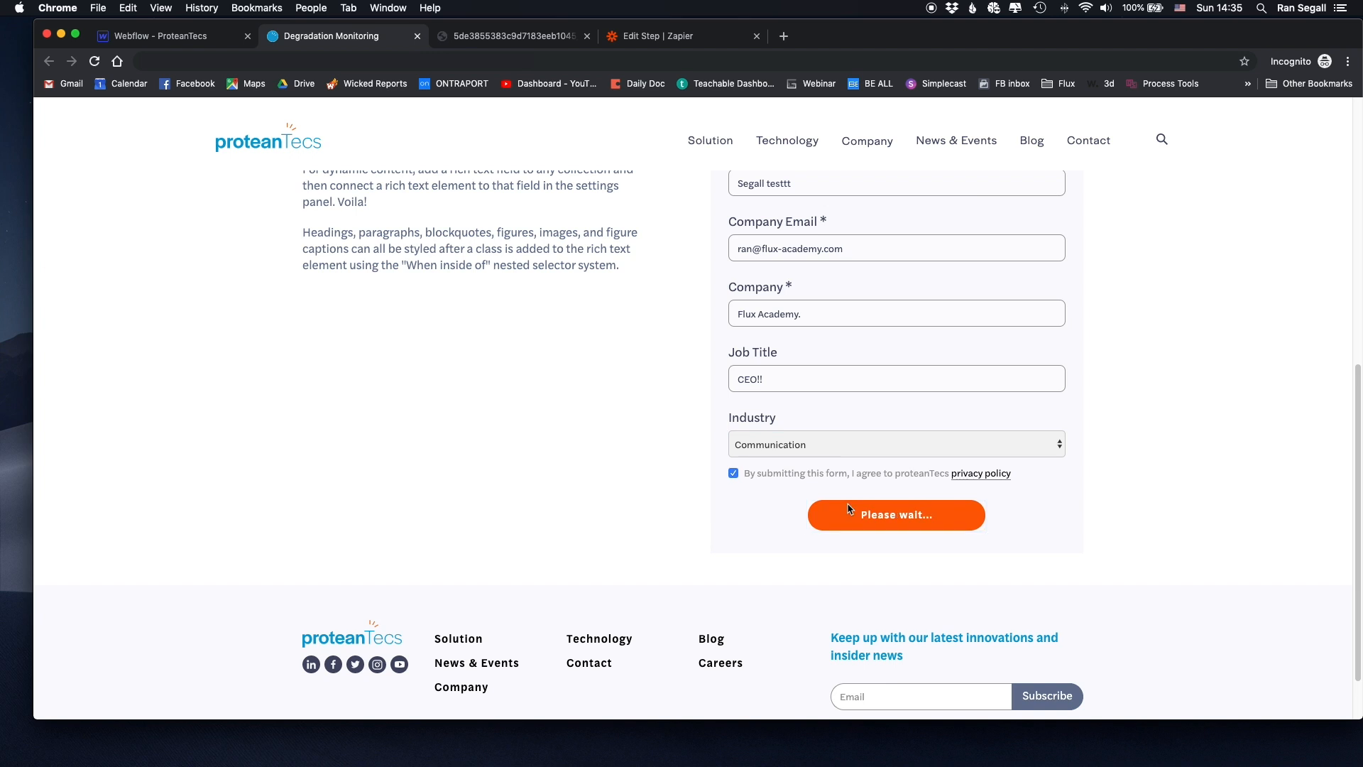
left_click_drag(779, 347, 1047, 346)
left_click(832, 377)
left_click_drag(812, 348, 1041, 354)
left_click(1041, 354)
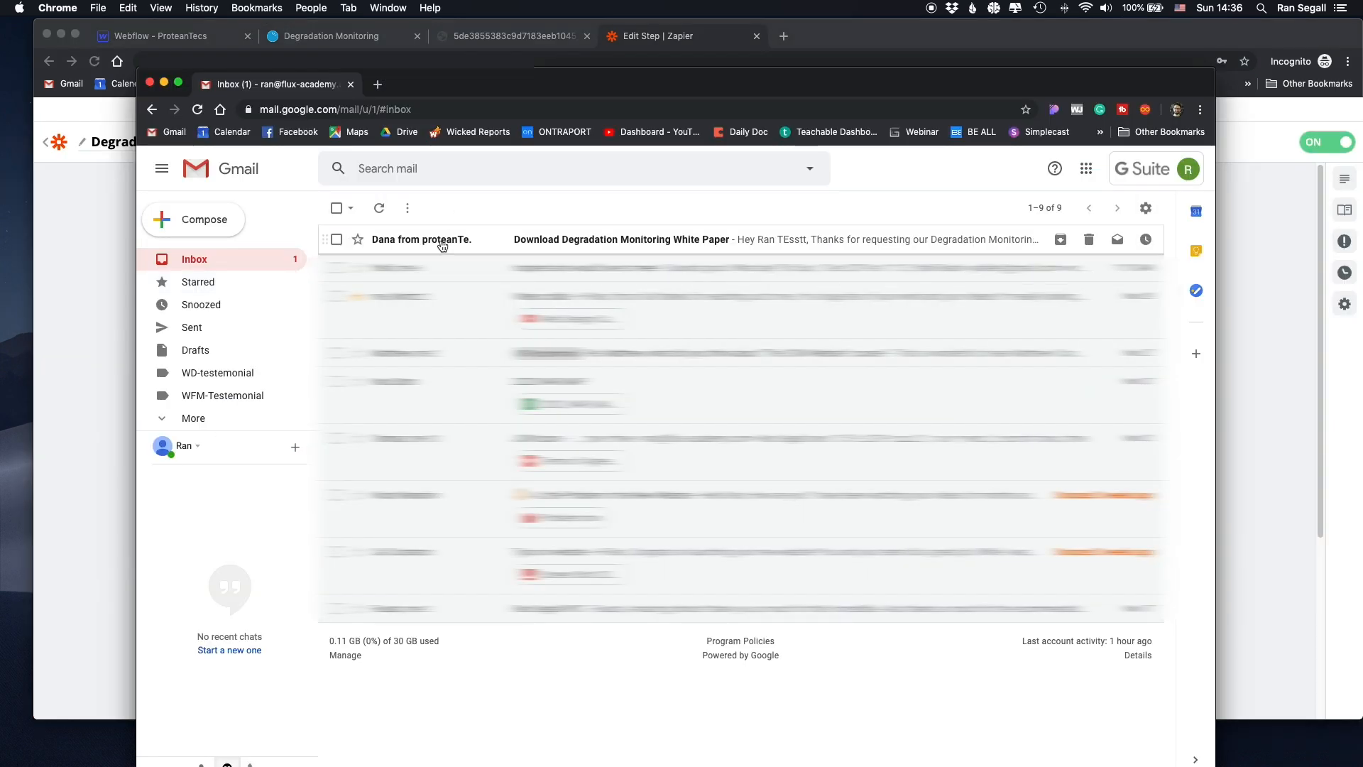
- Open the white paper email and check its zapiermail sender and thank-you message
left_click(392, 246)
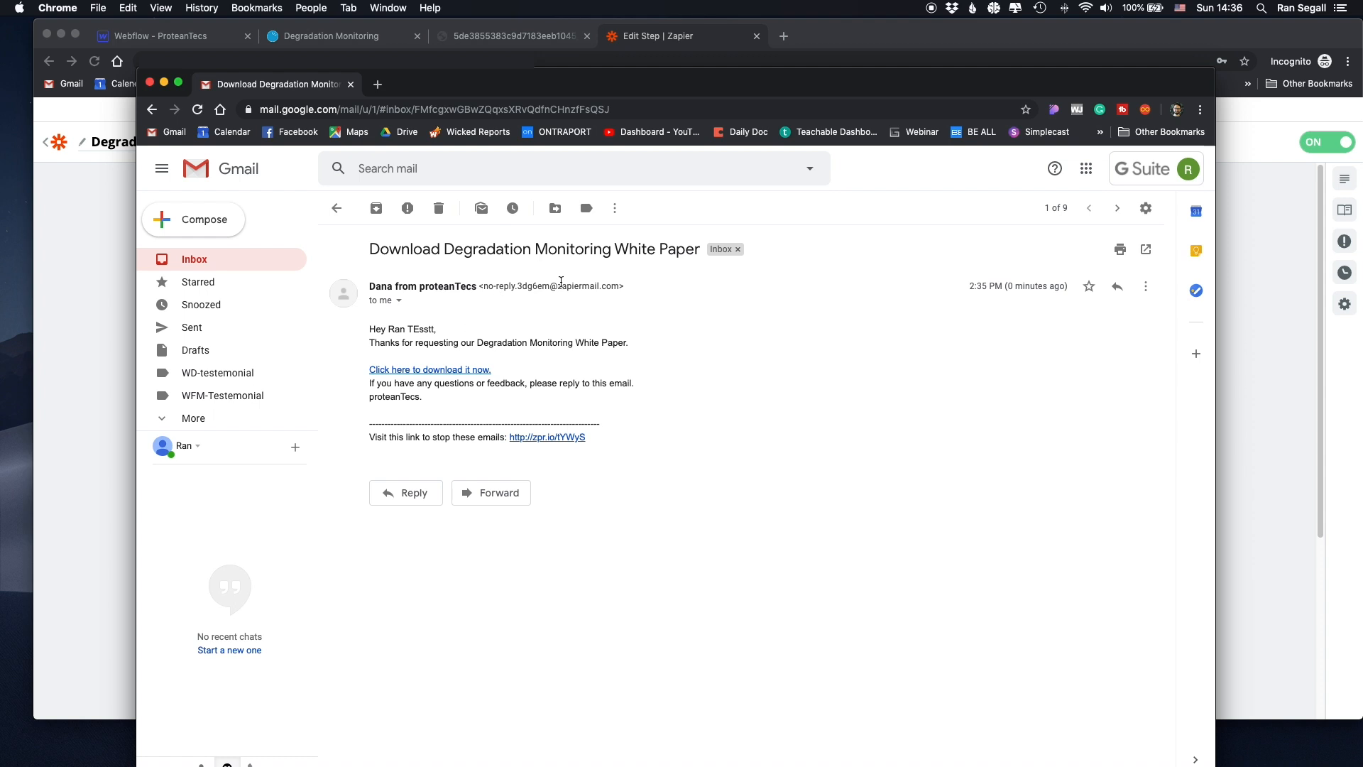
left_click_drag(620, 288, 553, 288)
left_click(553, 288)
left_click_drag(370, 343, 611, 344)
left_click(611, 344)
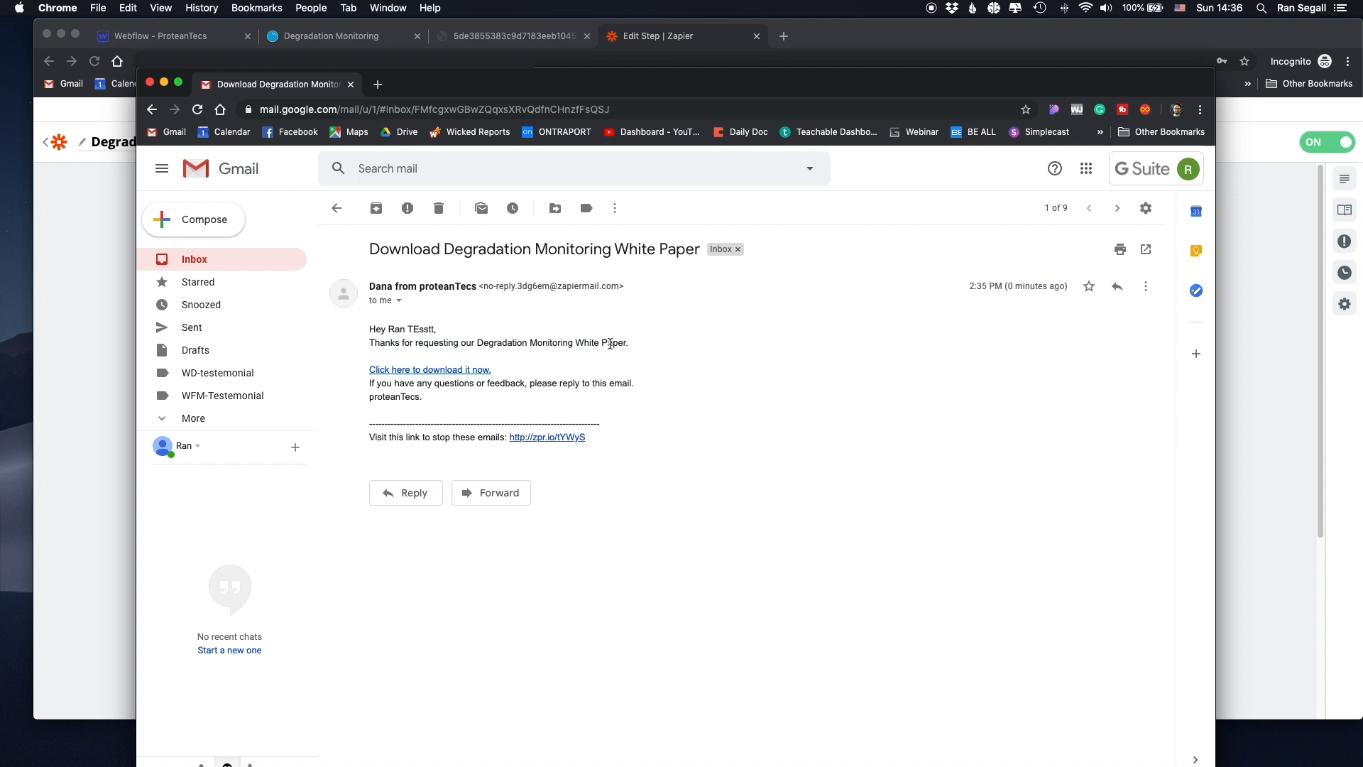
- Follow the download link to the 7-page Degradation Monitoring PDF, then return to the email
left_click(424, 370)
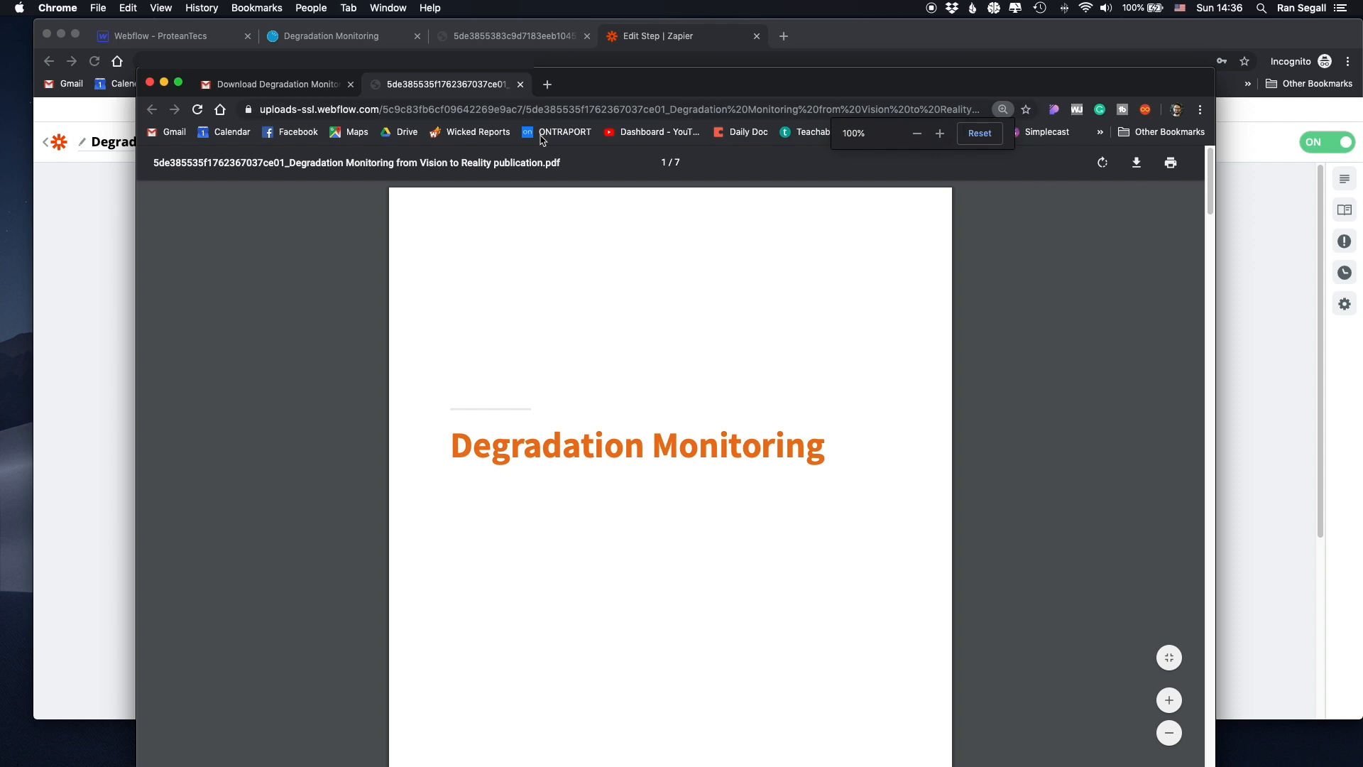
scroll(540, 369, "down", 15)
scroll(539, 370, "up", 10)
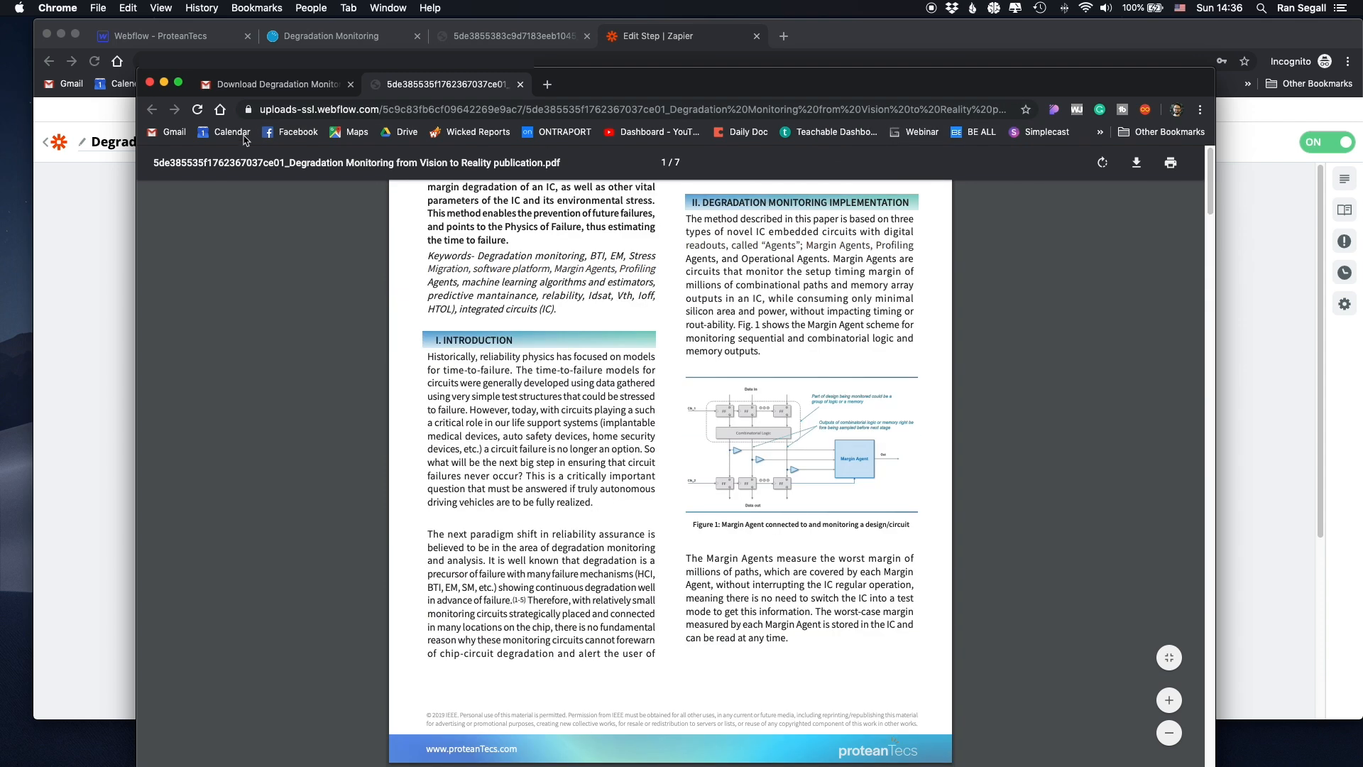
left_click(250, 86)
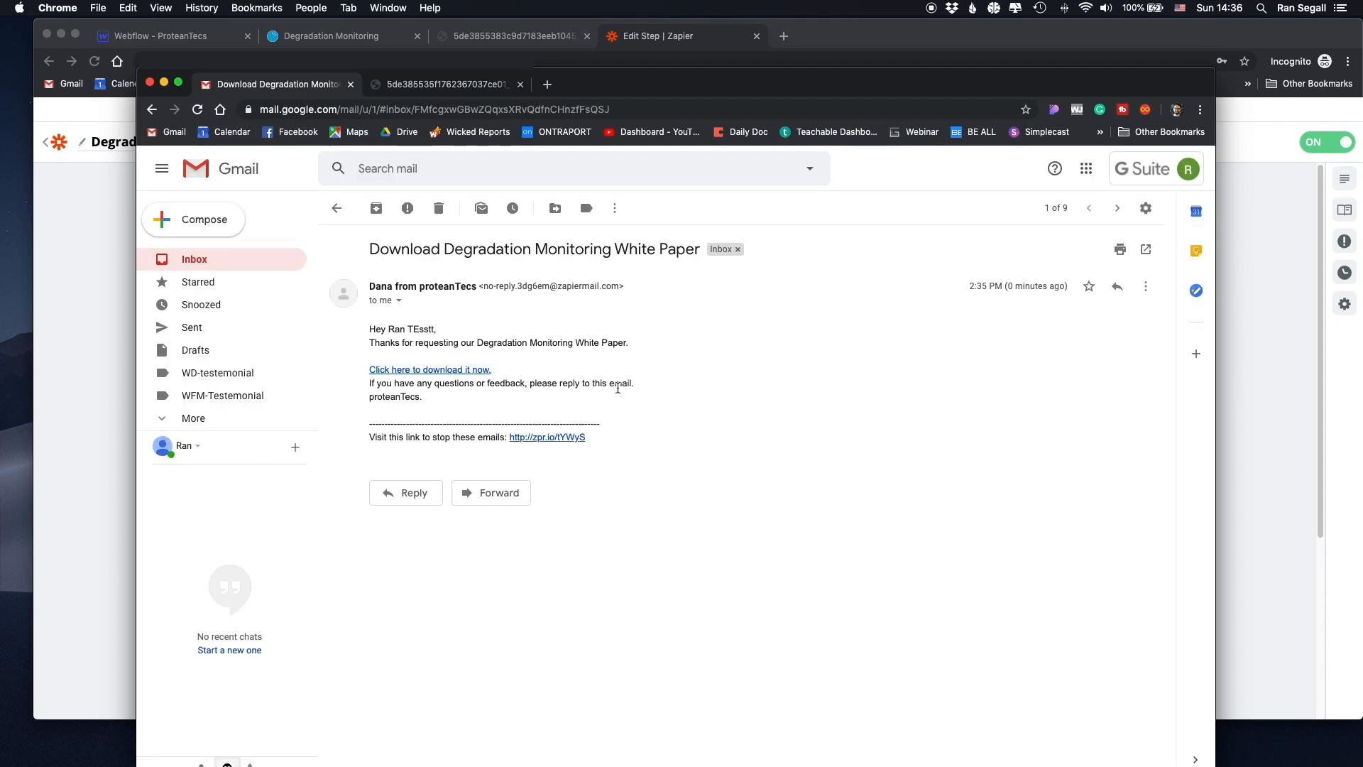